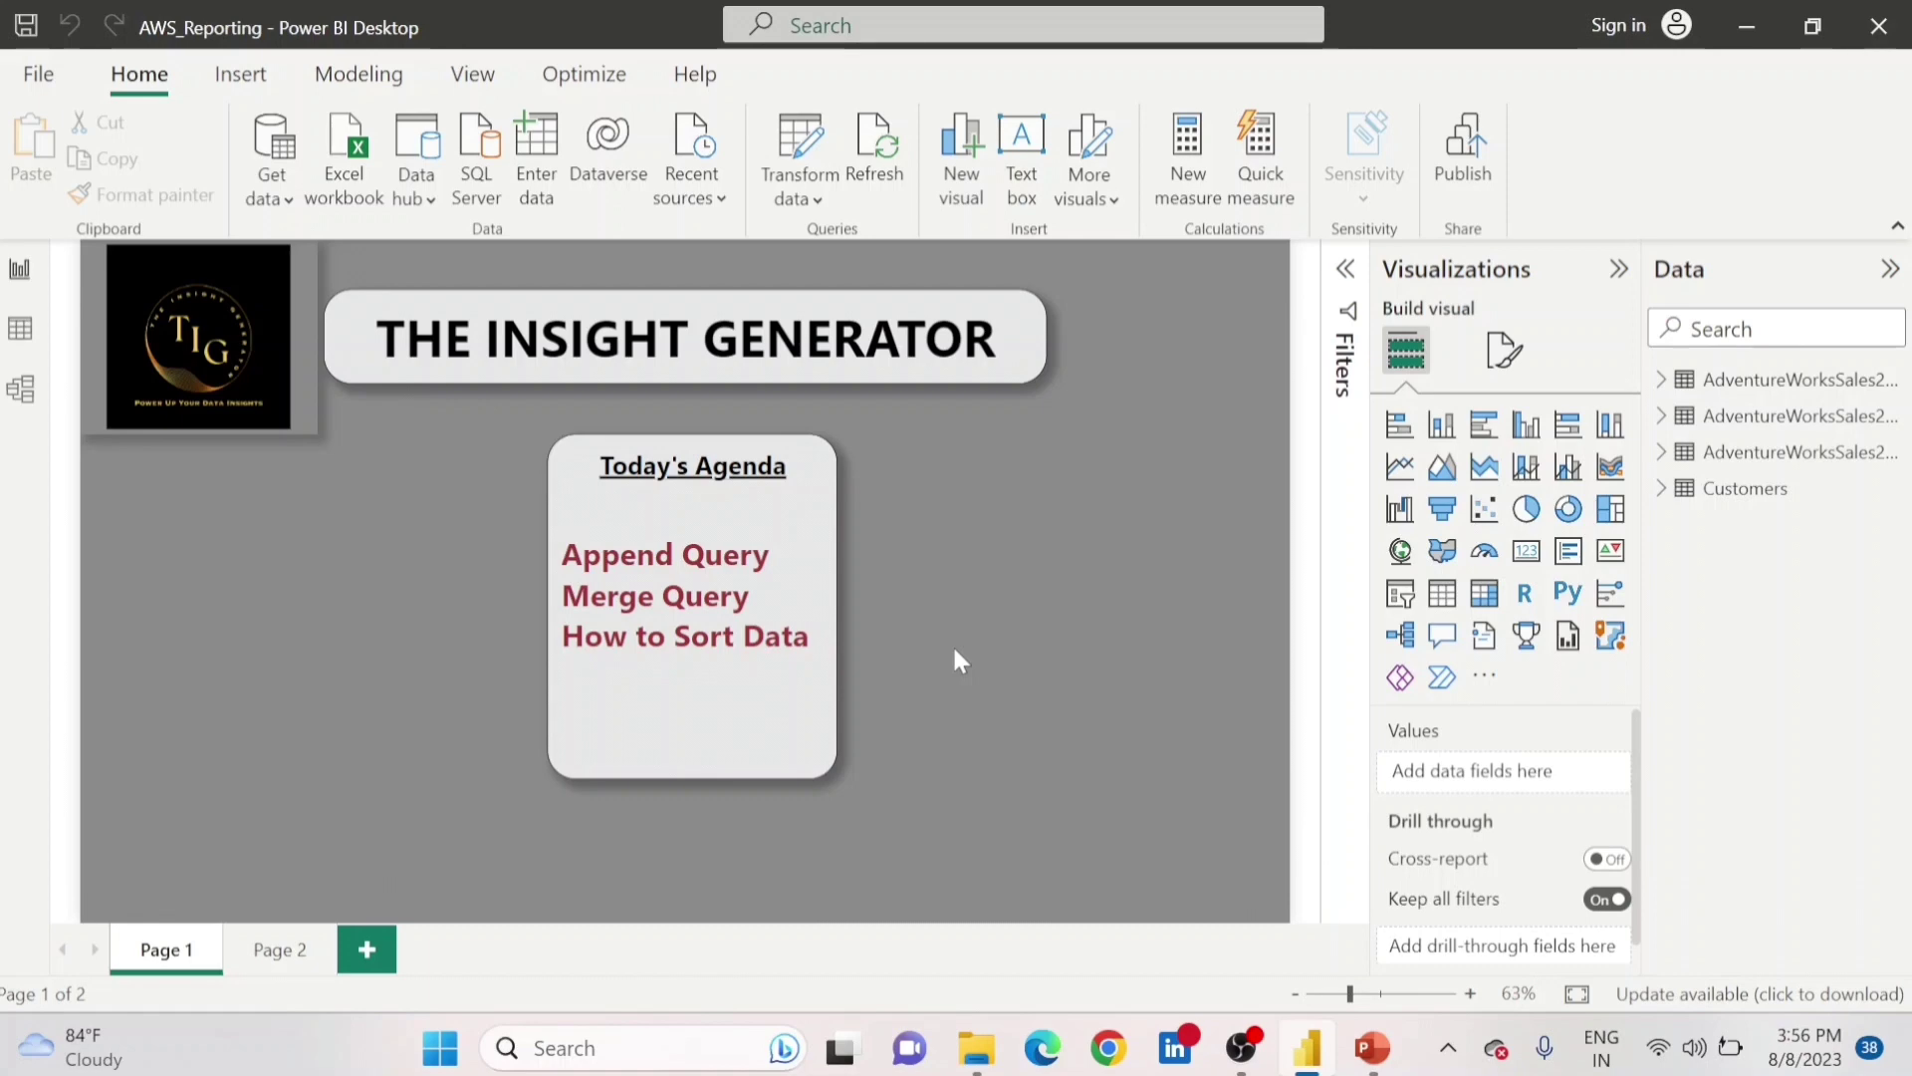
# Open the Power Query Editor and compare the columns of the AdventureWorksSales2015, AdventureWorksSales2016 and AdventureWorksSales2017 queries.
pyautogui.click(804, 135)
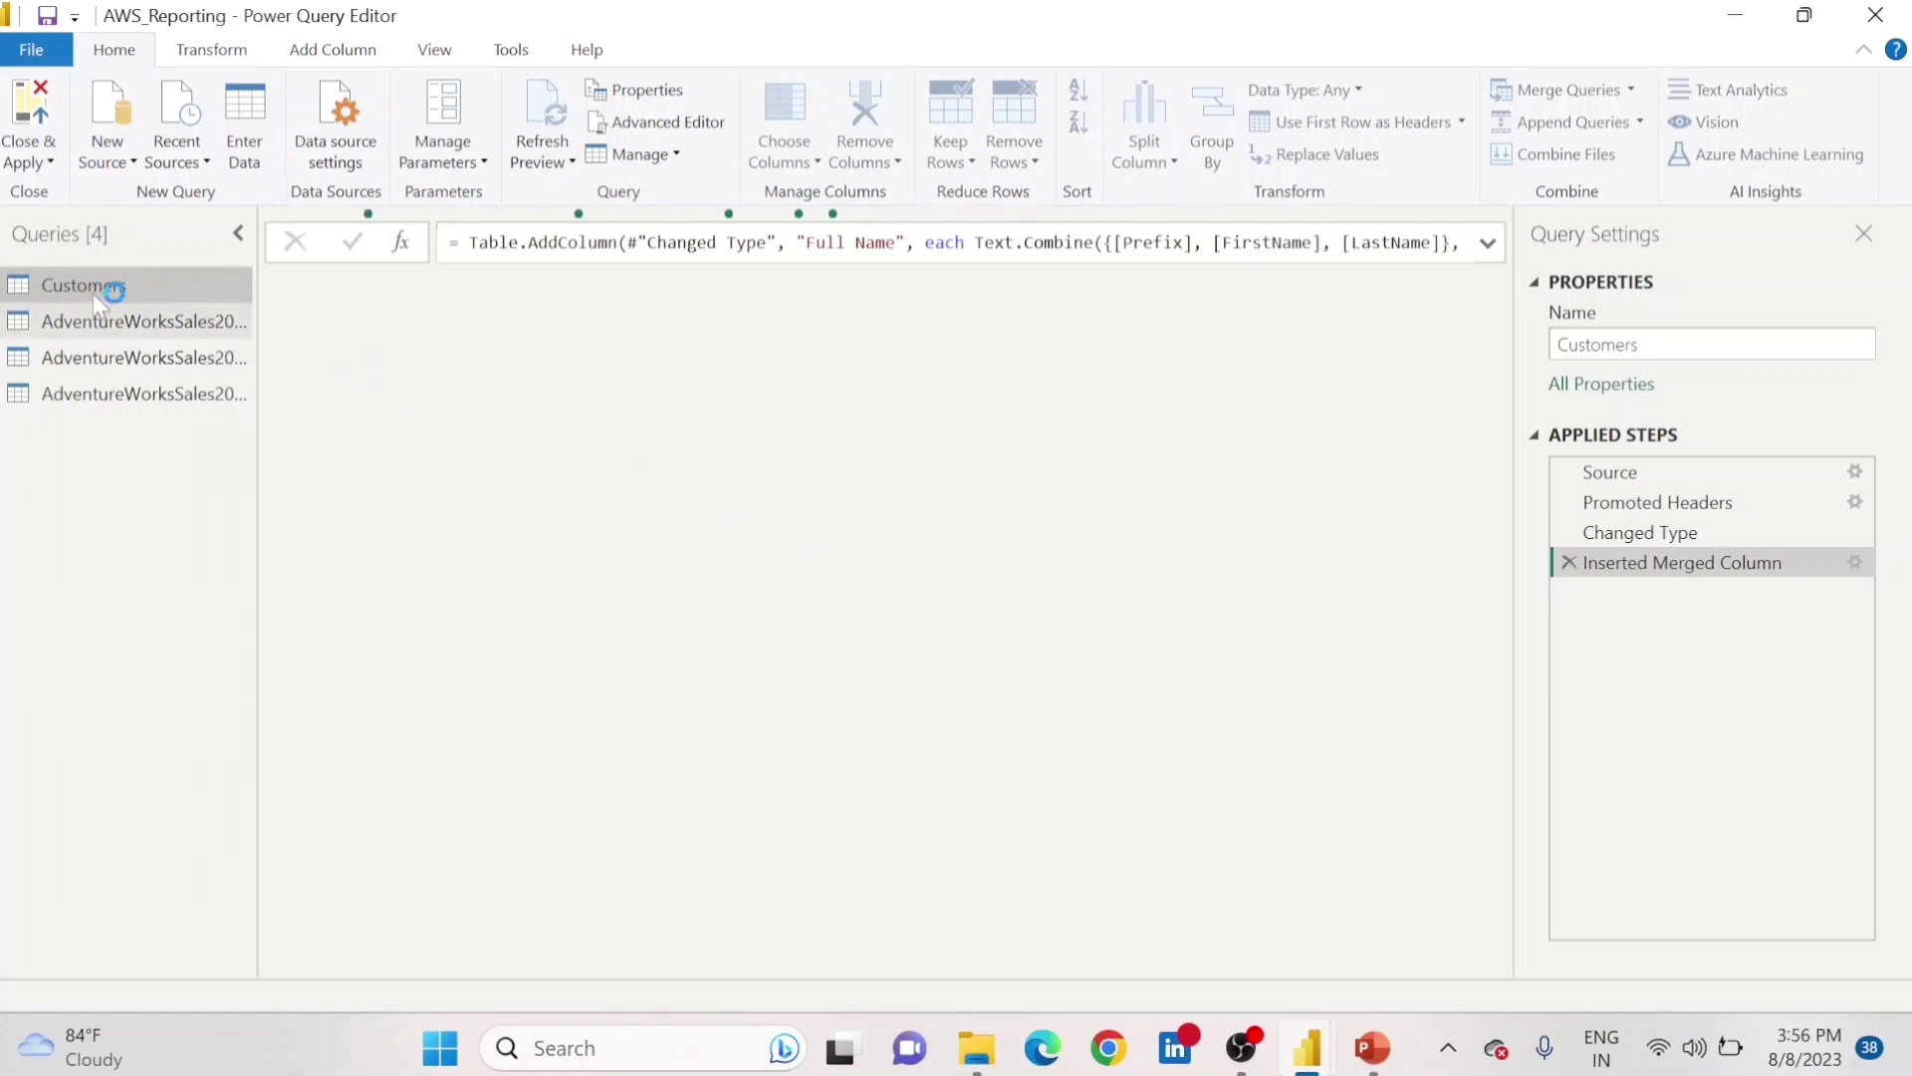
pyautogui.click(188, 327)
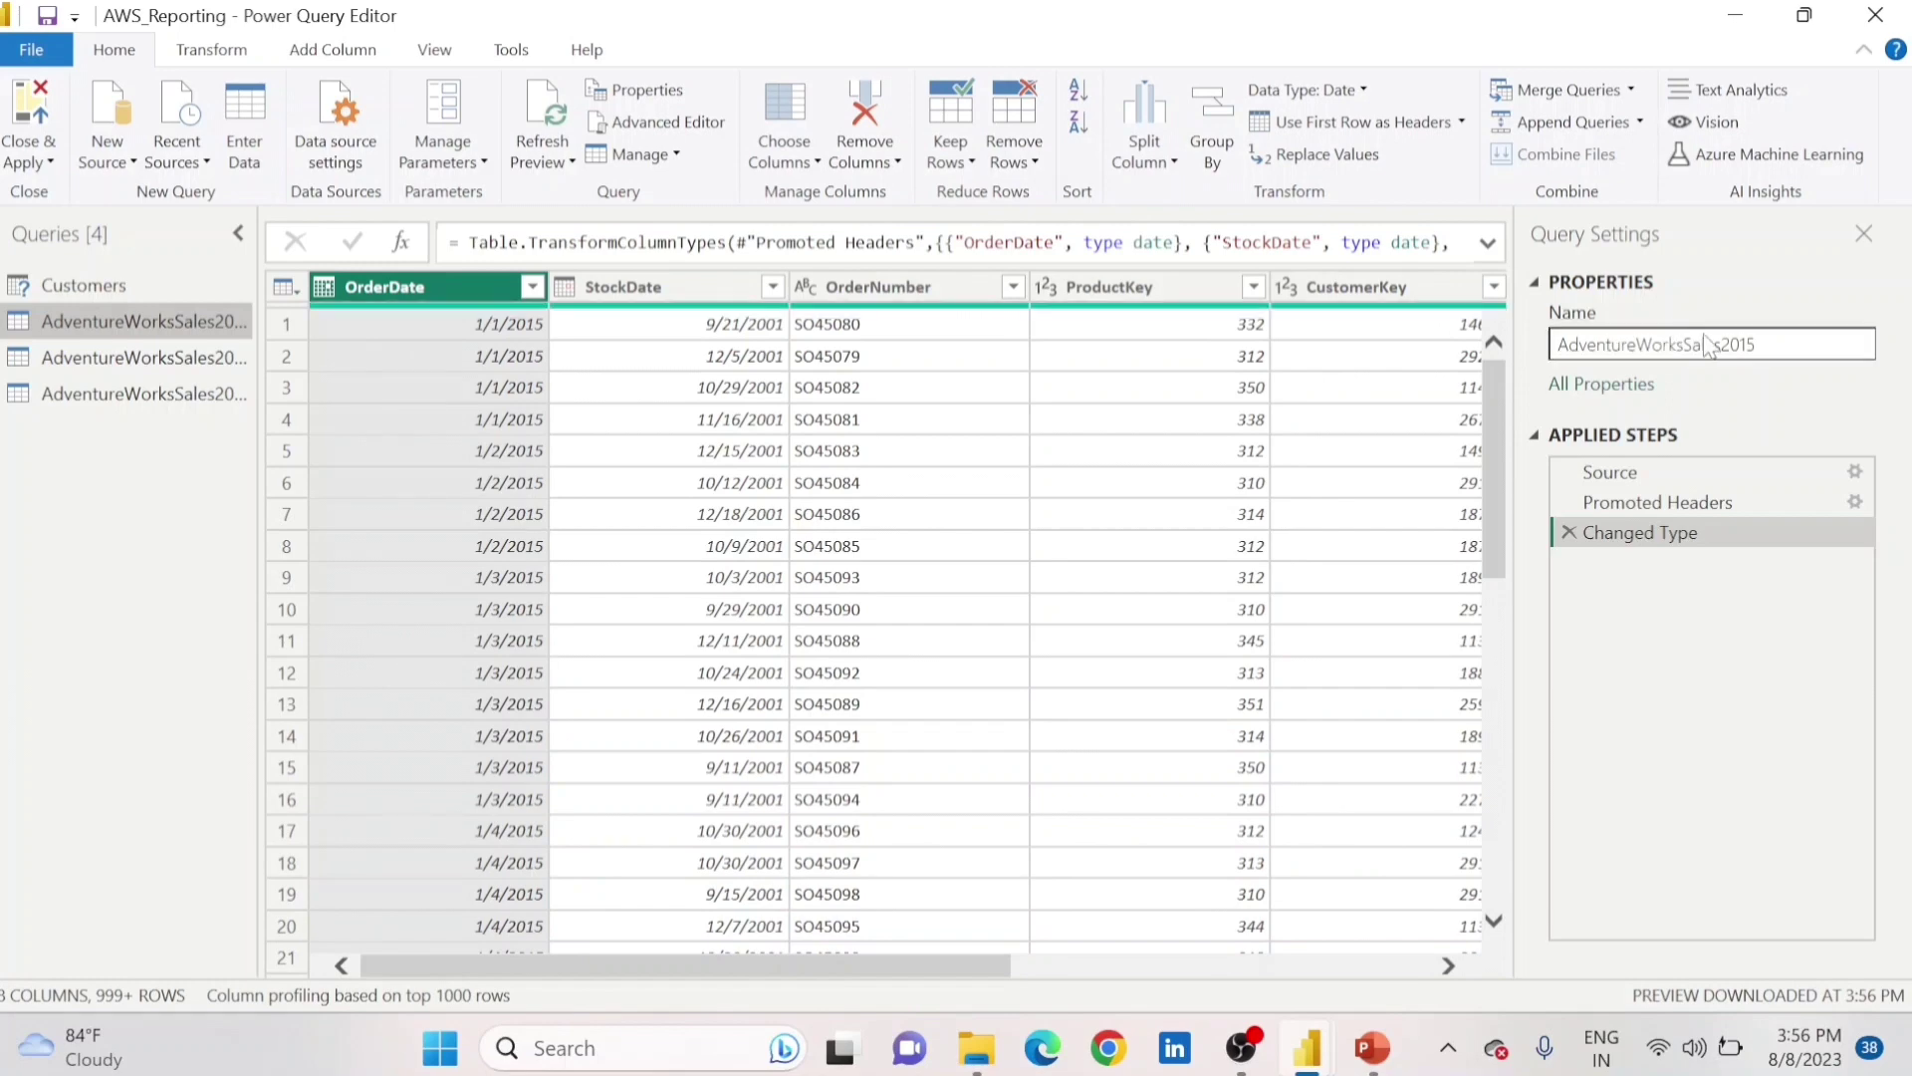
pyautogui.click(176, 365)
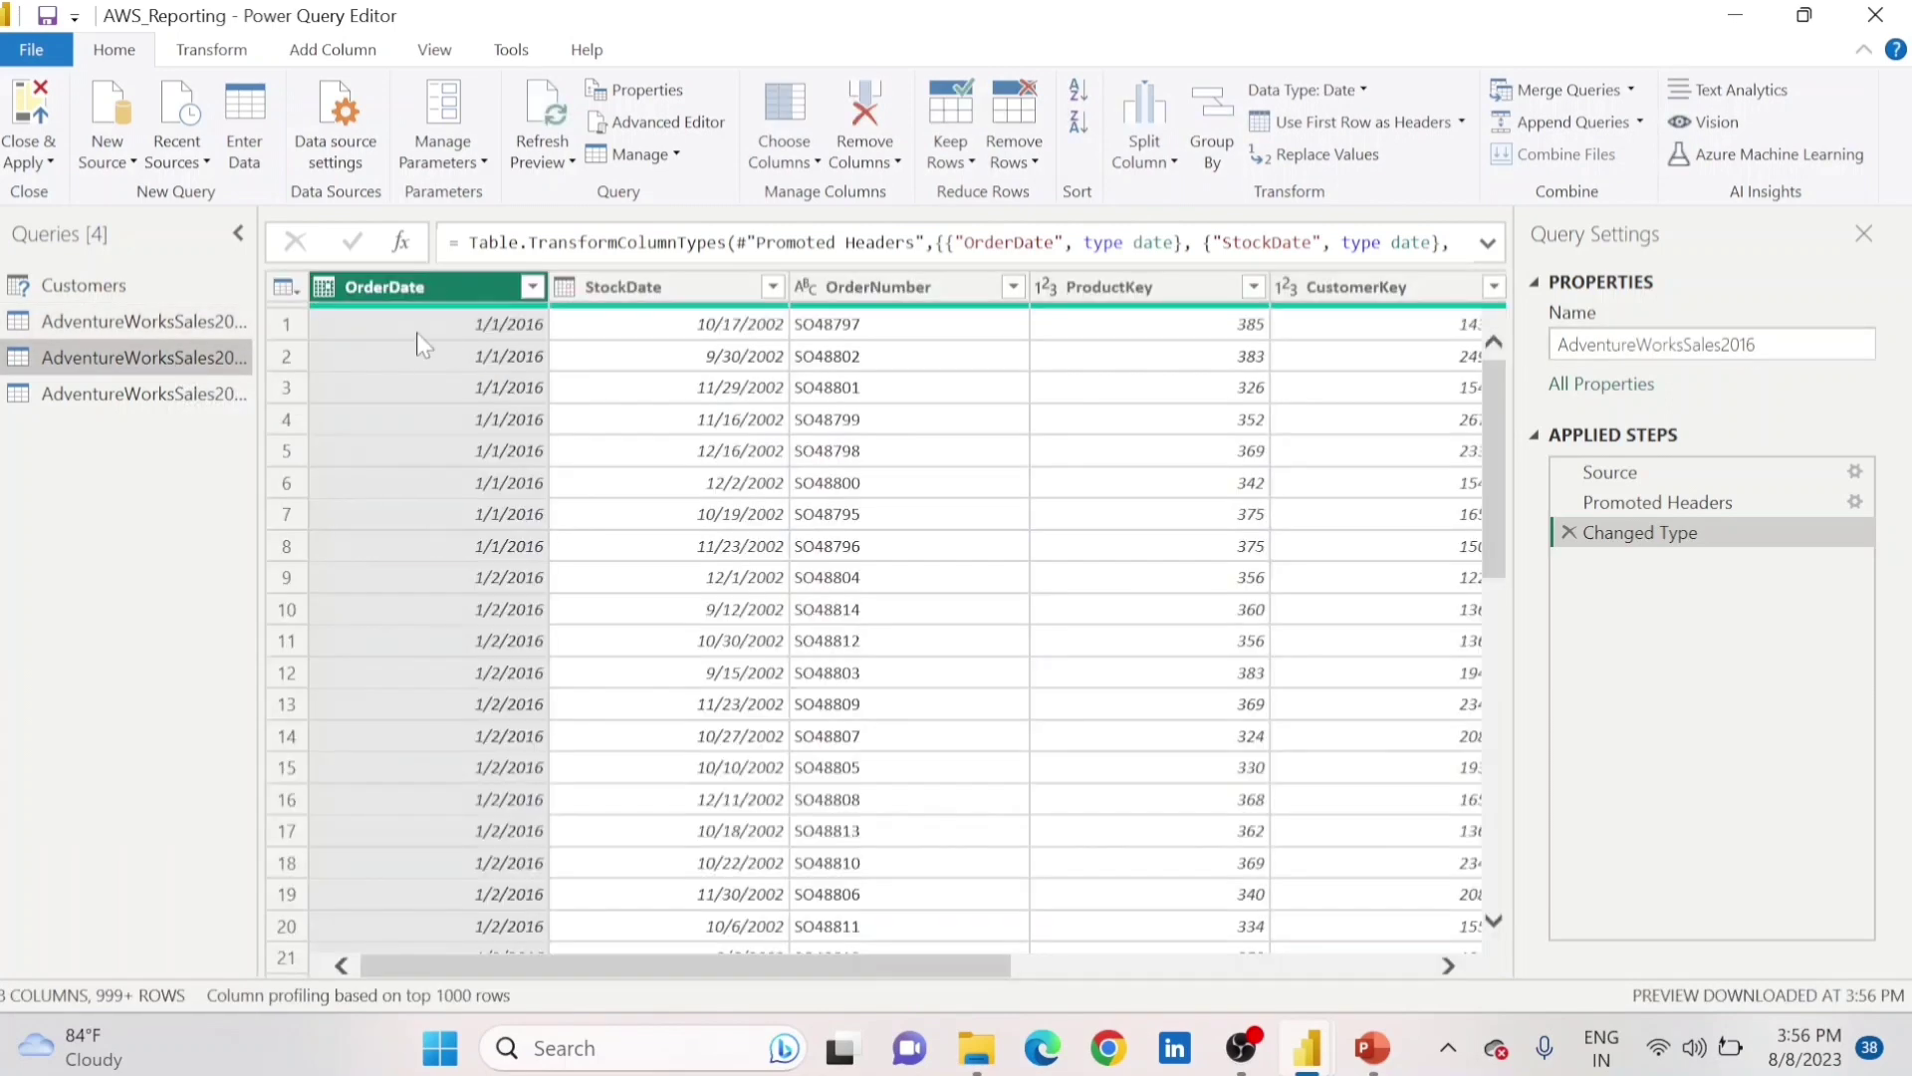
pyautogui.click(109, 392)
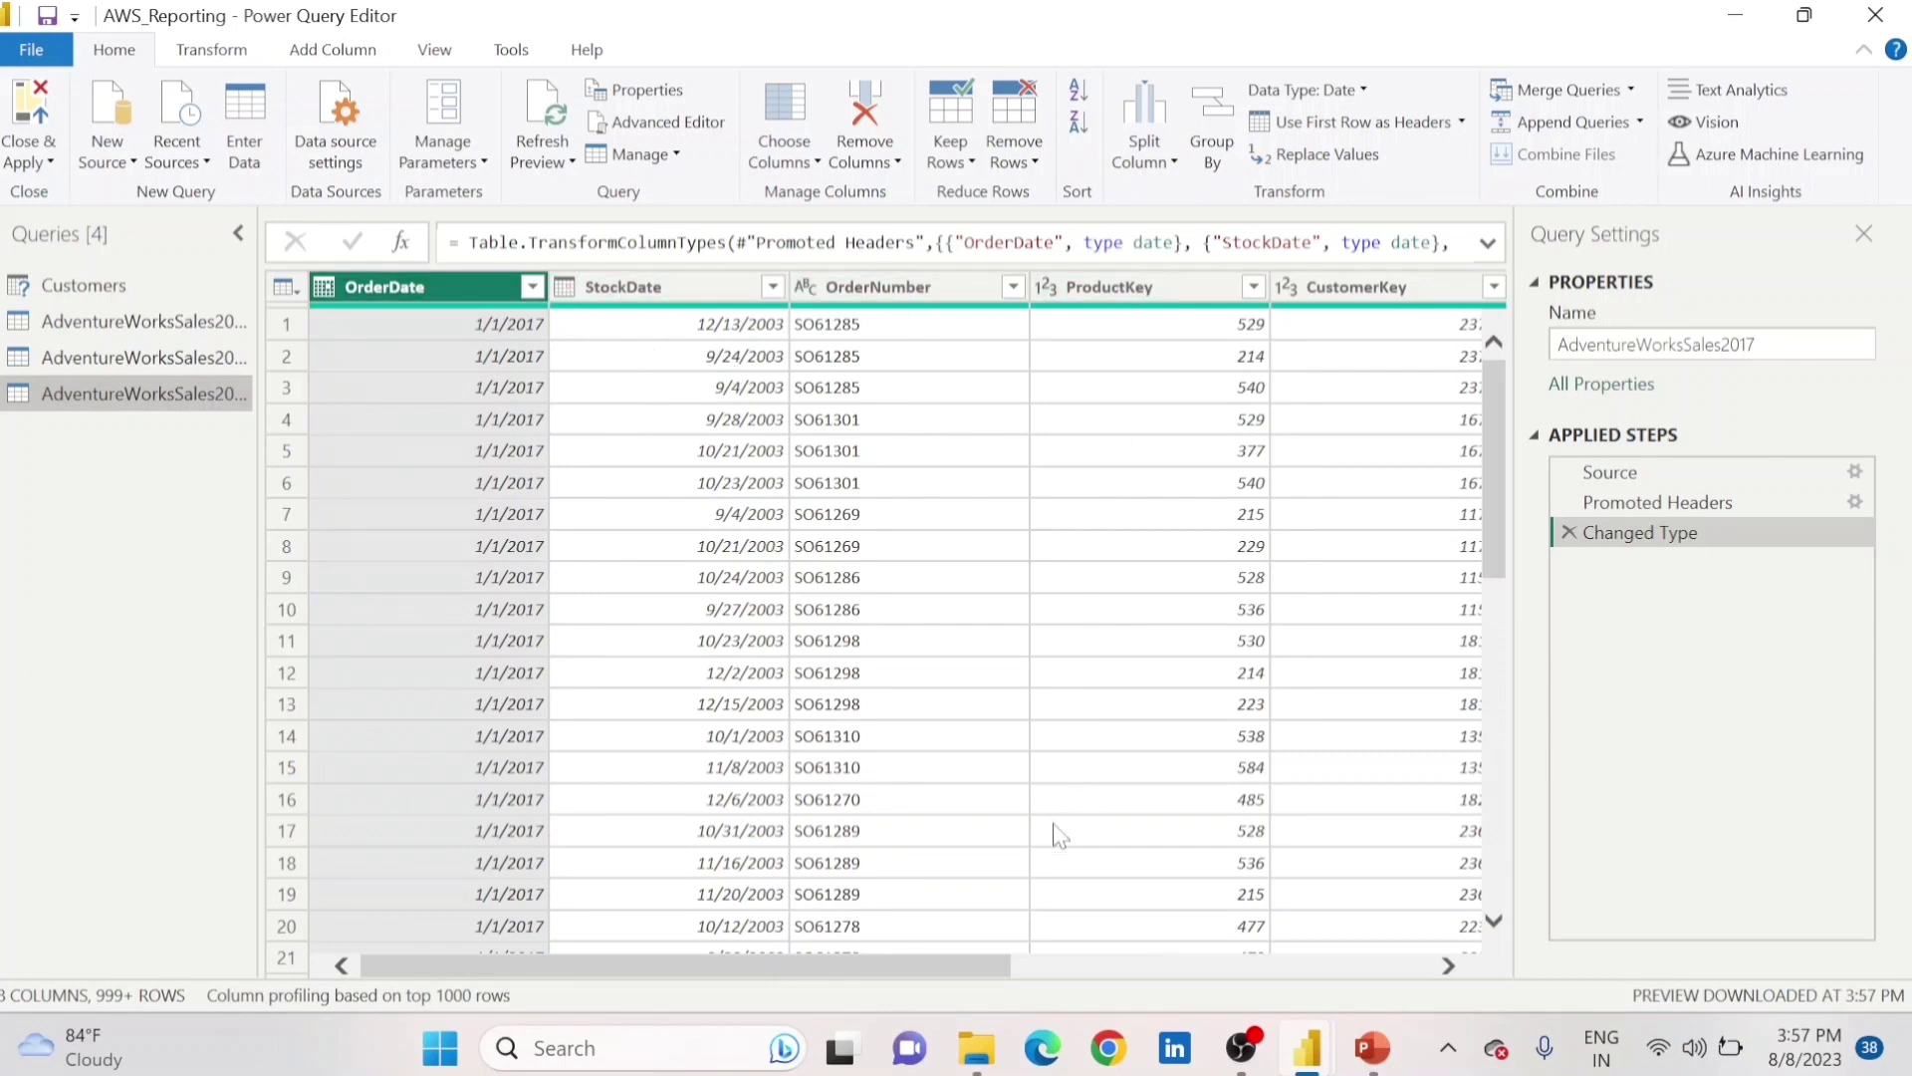
pyautogui.moveTo(984, 954); pyautogui.dragTo(1527, 953)
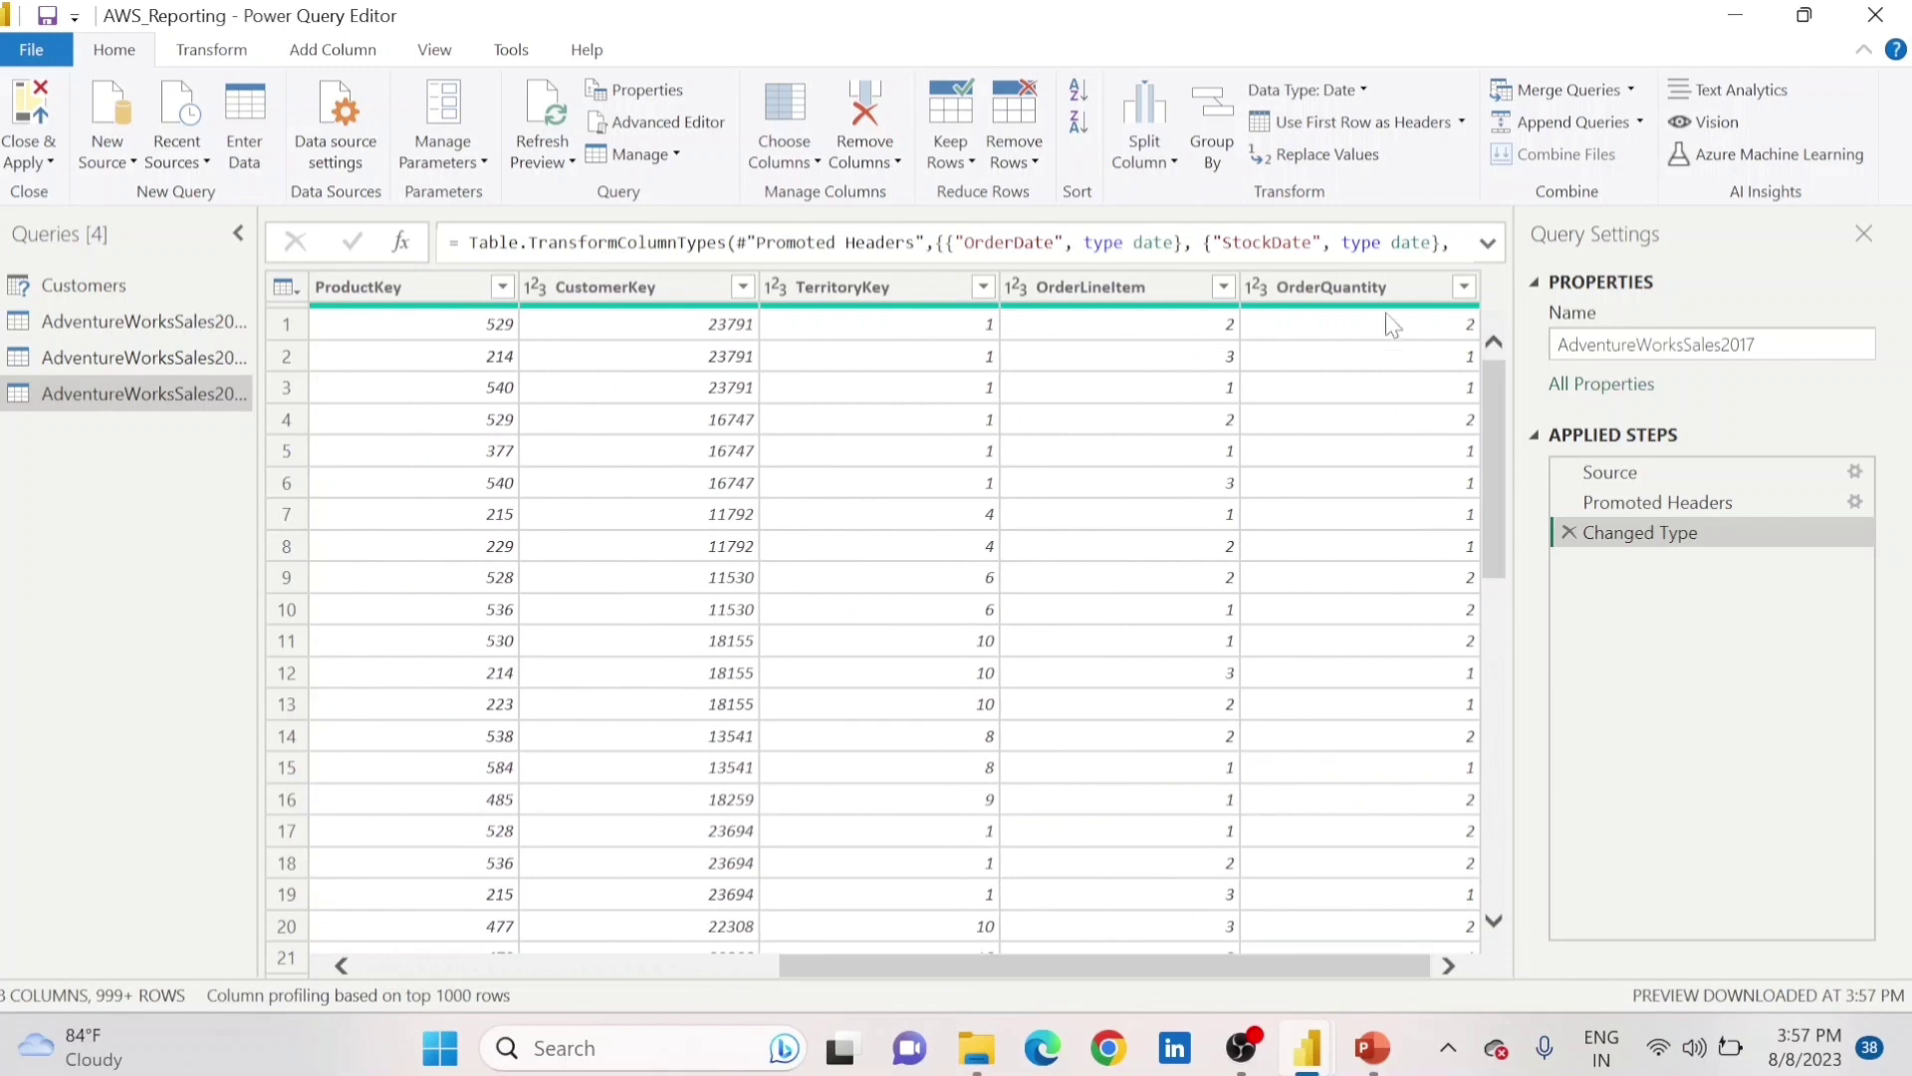
pyautogui.click(128, 359)
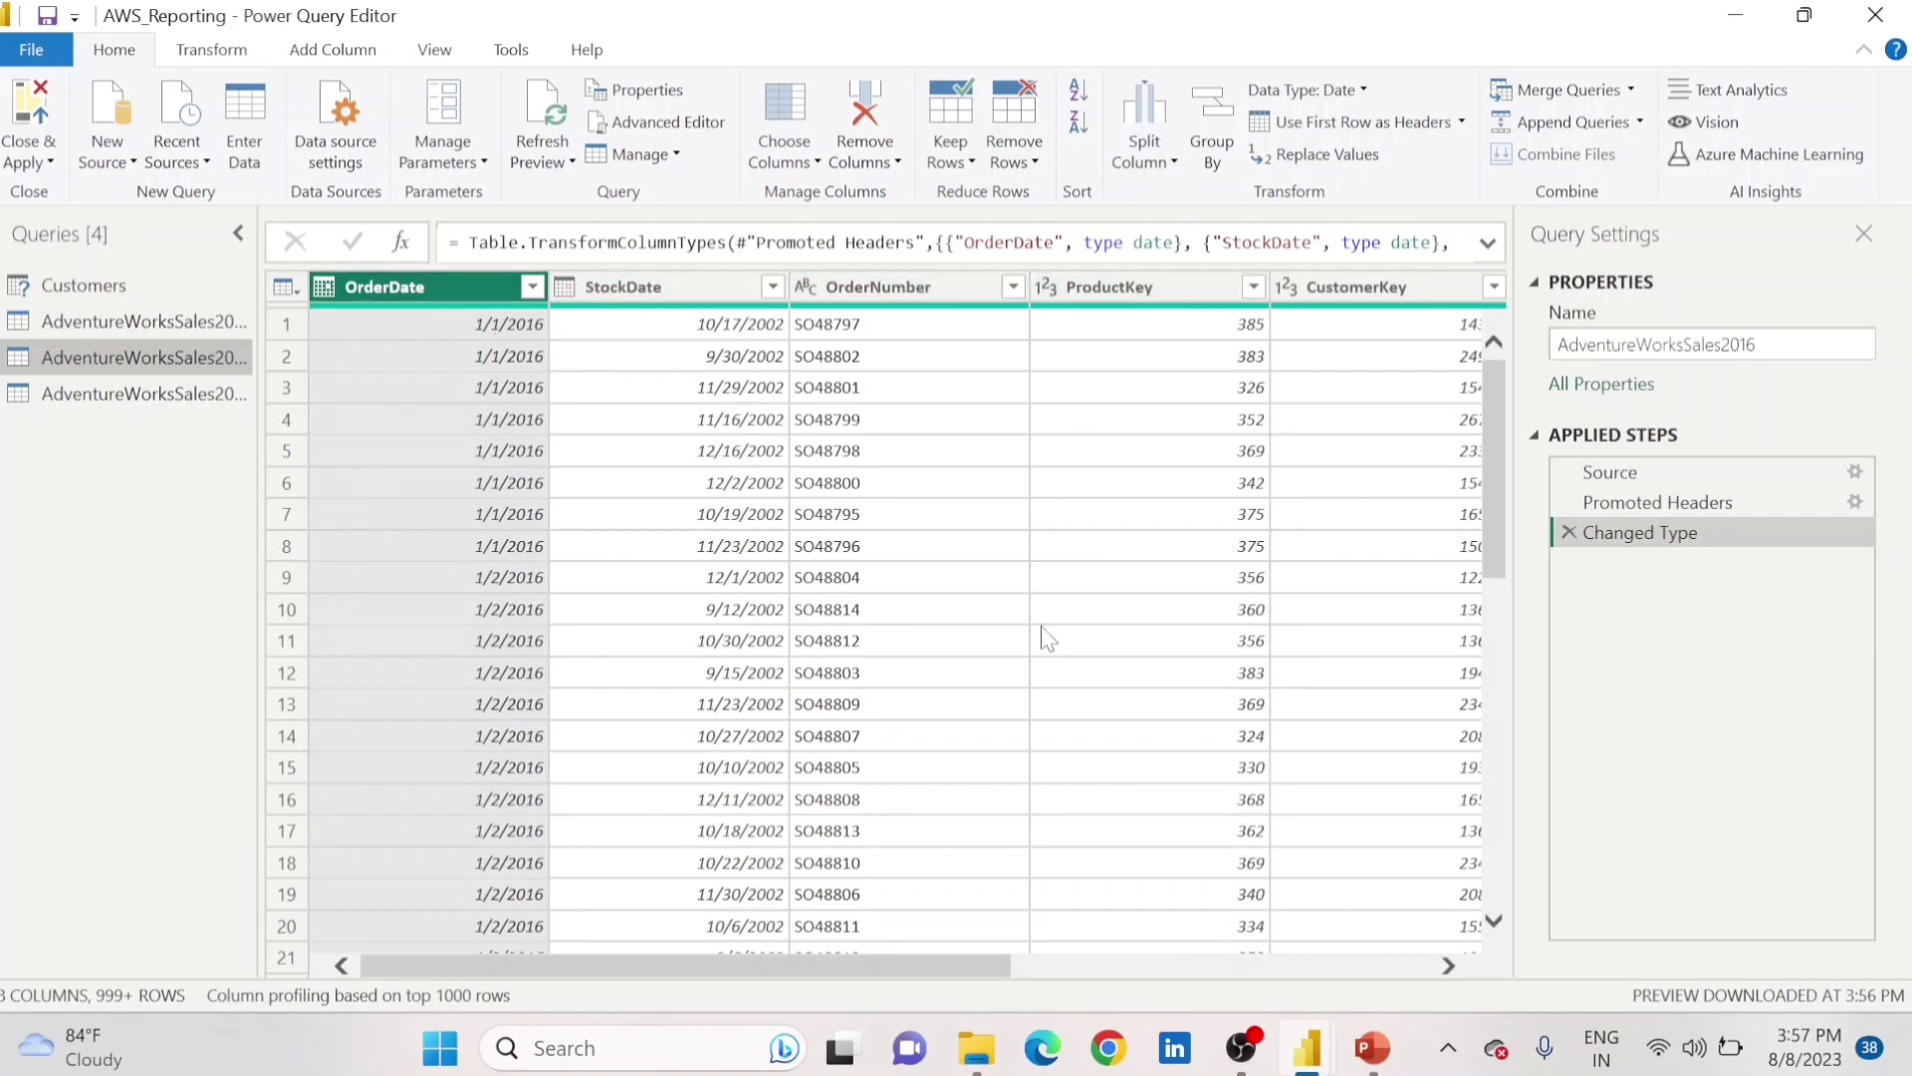
pyautogui.moveTo(991, 971); pyautogui.dragTo(1410, 971)
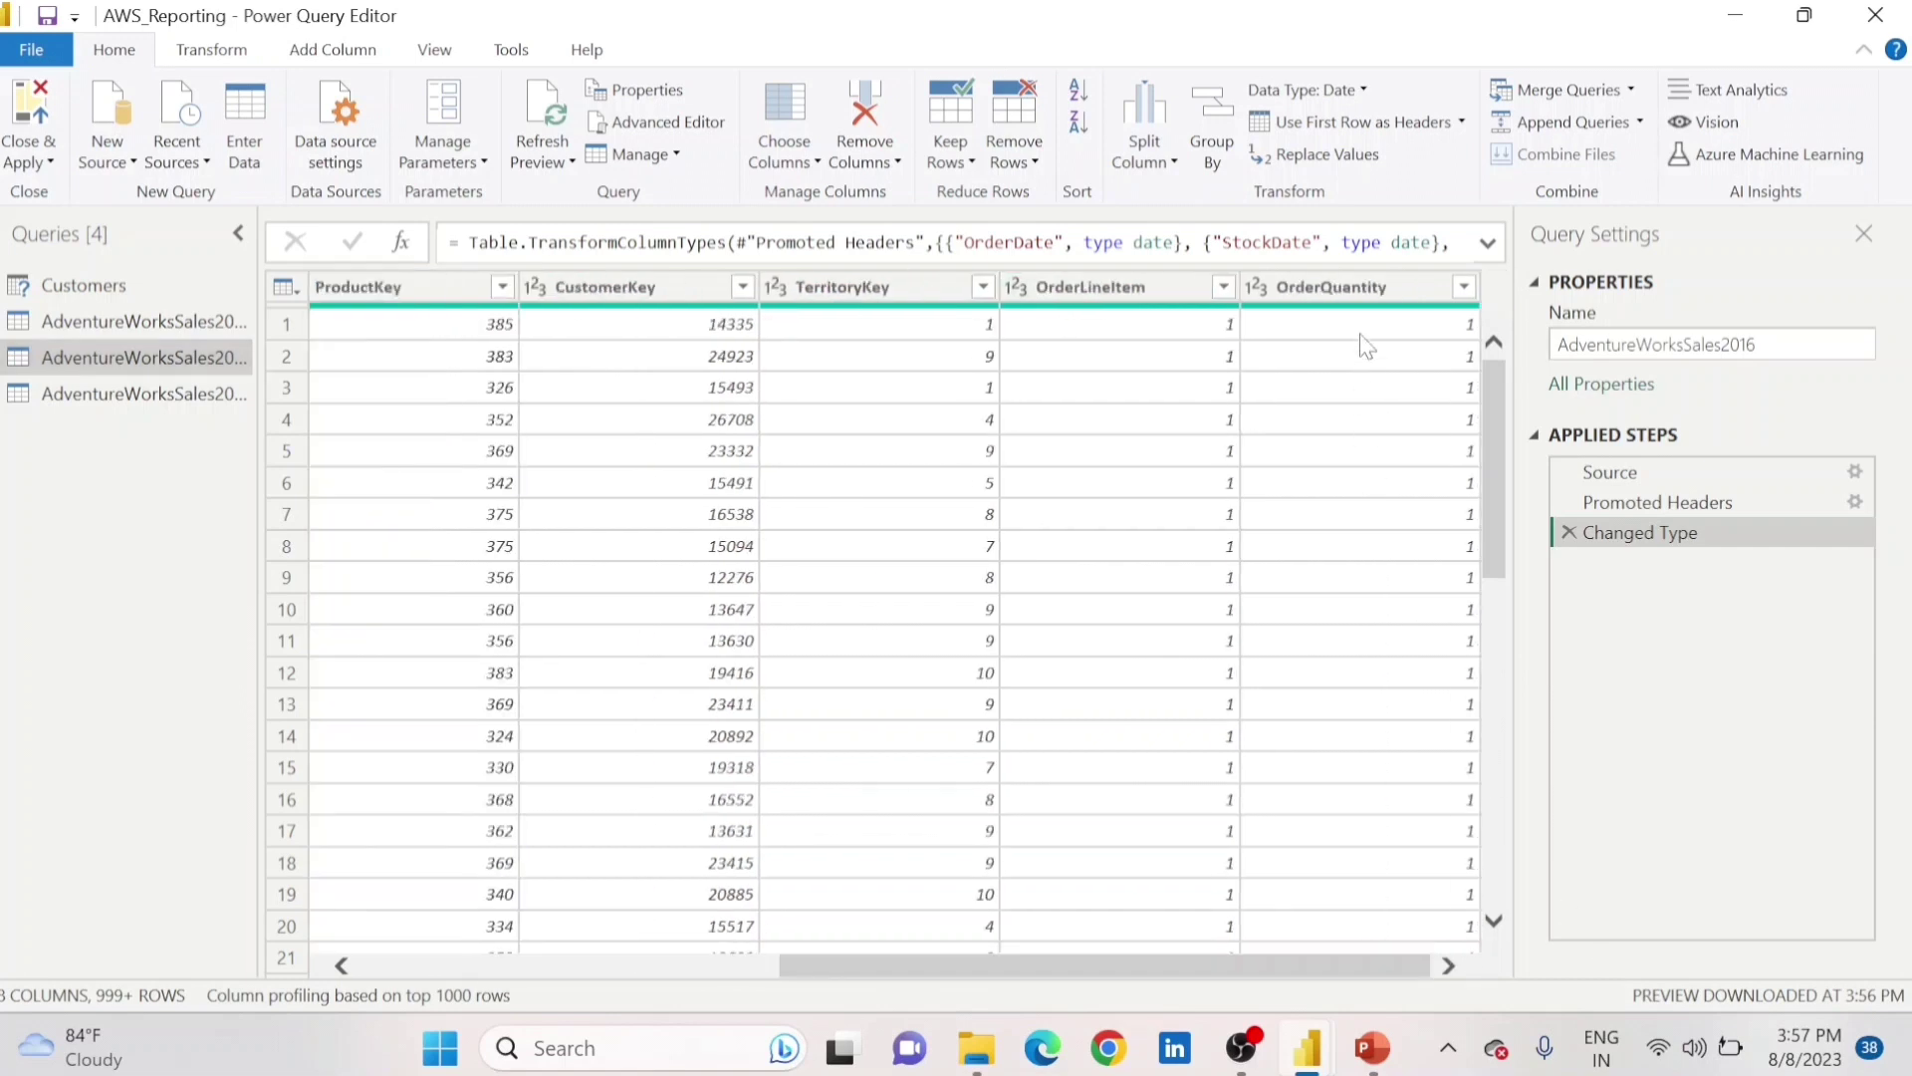
# Set up an append as a new query for three or more tables, adding AdventureWorksSales2016 and AdventureWorksSales2017 to AdventureWorksSales2015.
pyautogui.click(150, 316)
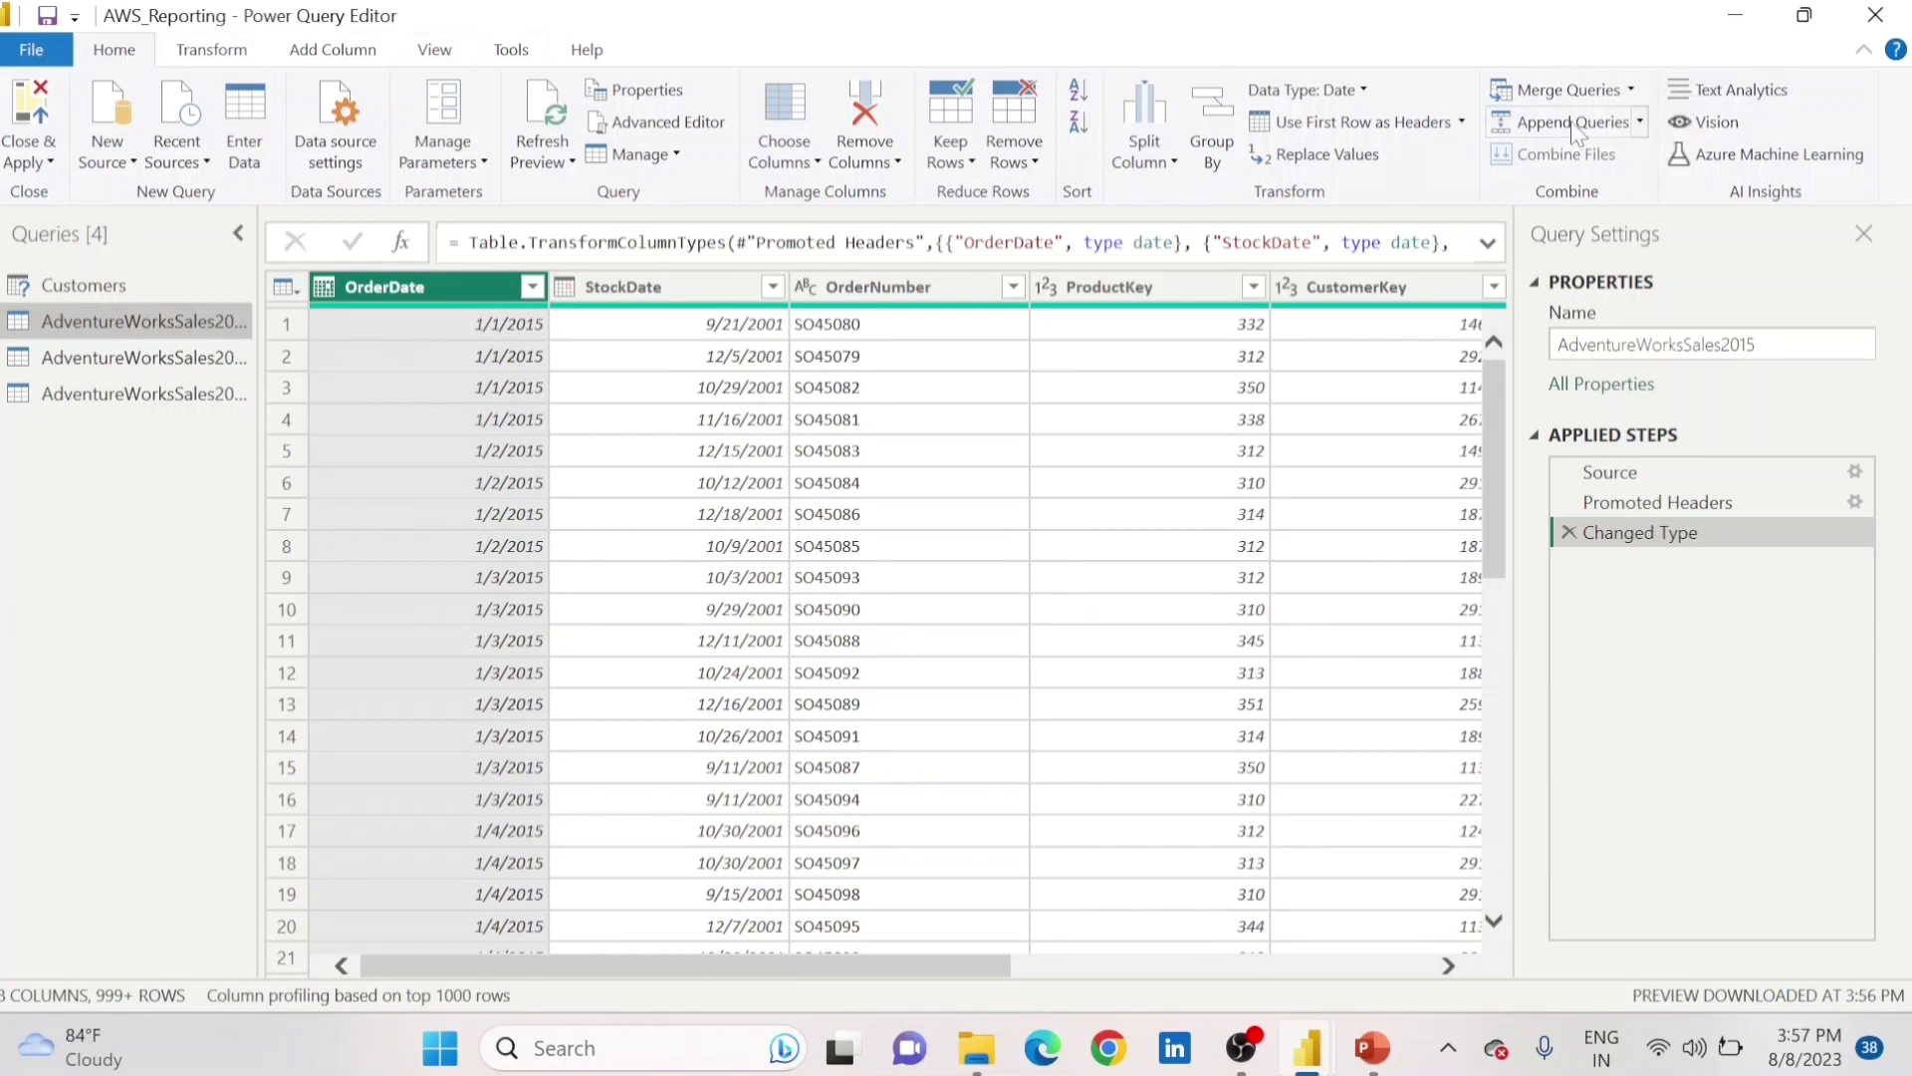
pyautogui.click(1641, 123)
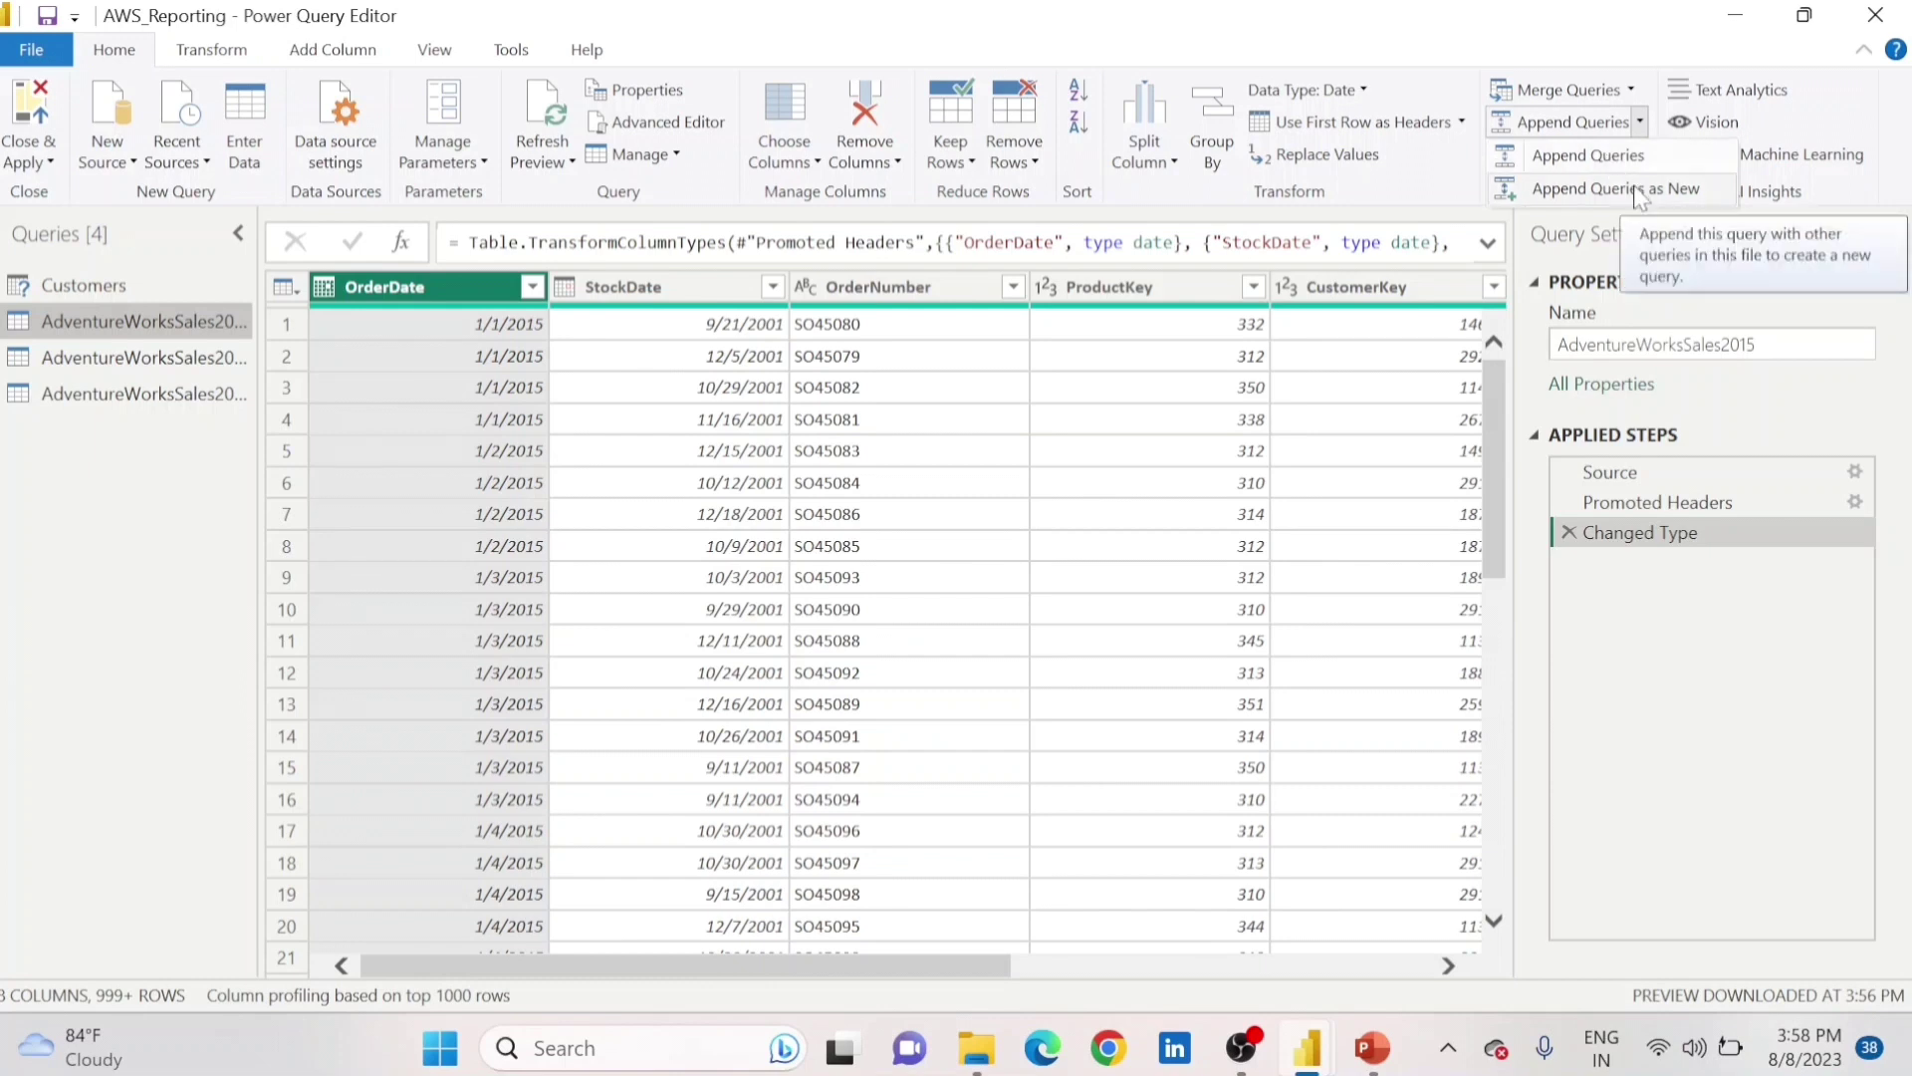
pyautogui.click(1638, 189)
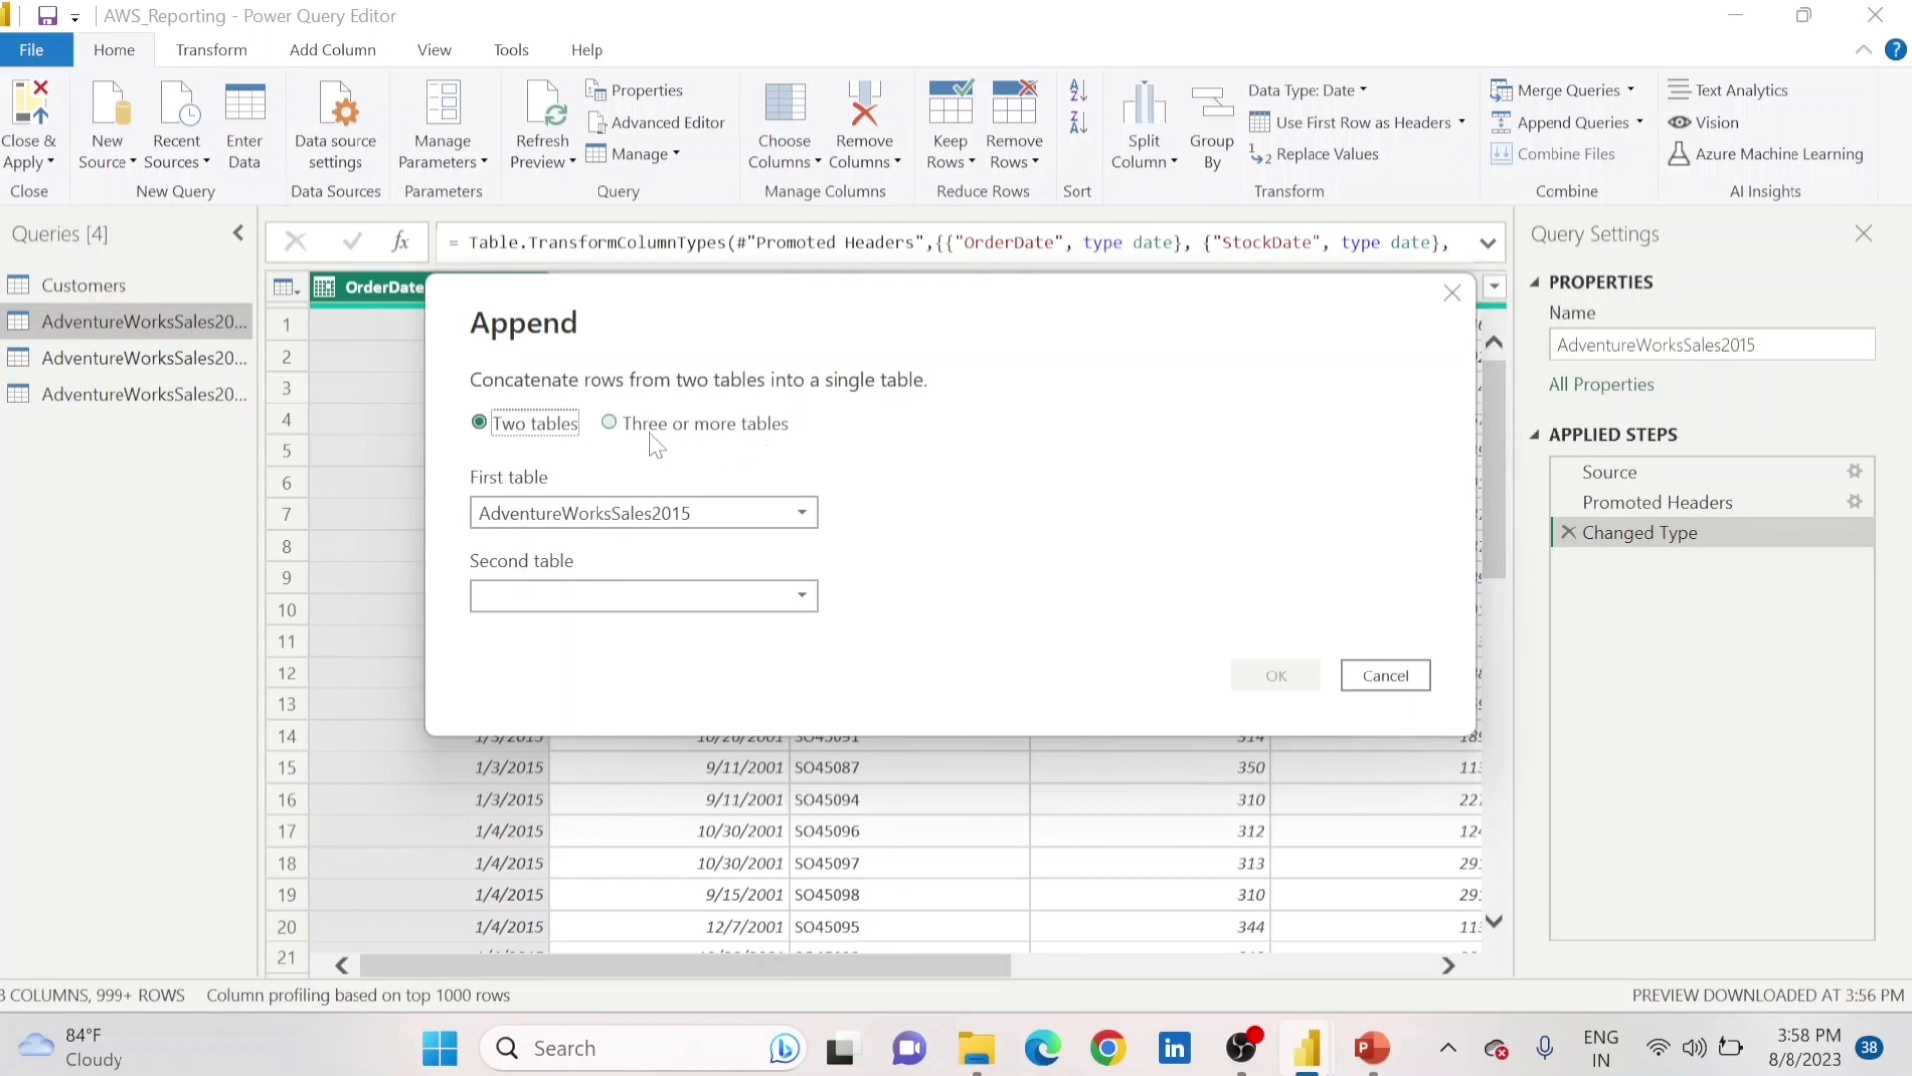
pyautogui.click(609, 427)
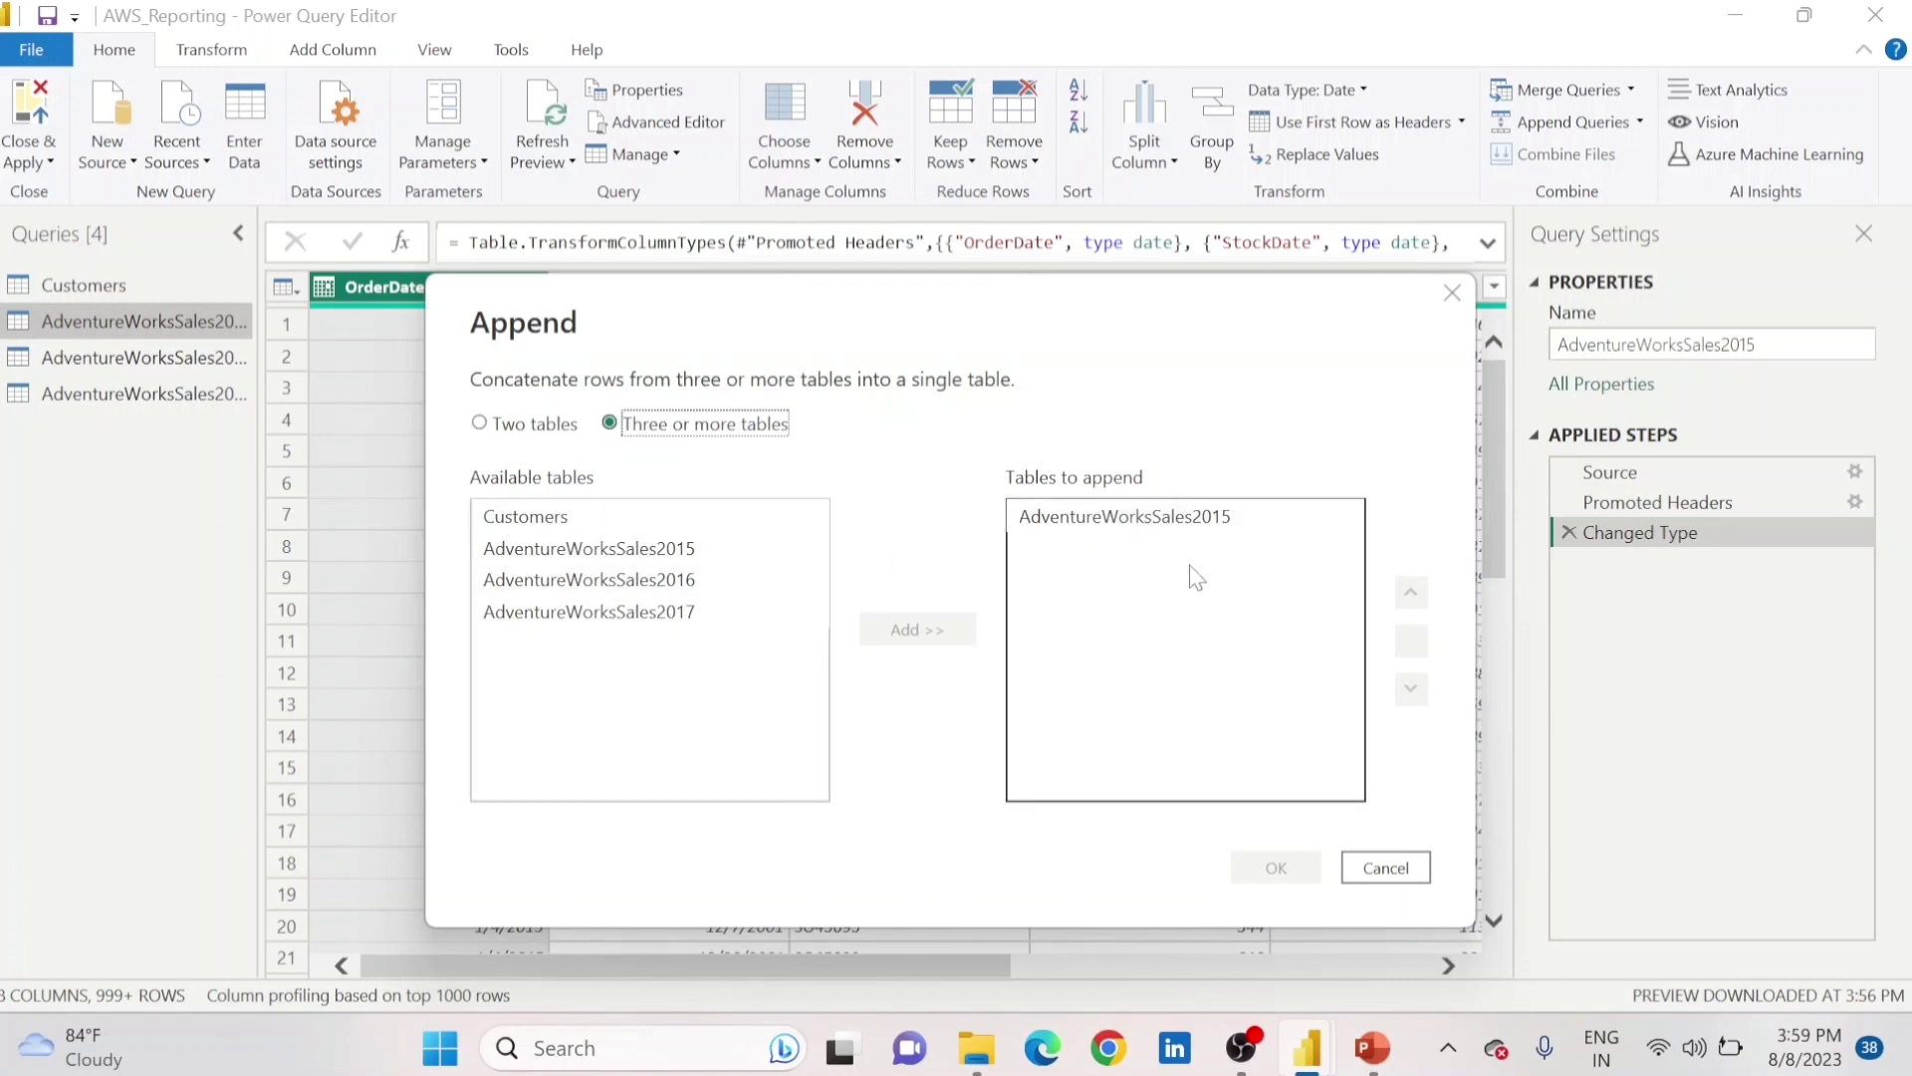
pyautogui.click(679, 585)
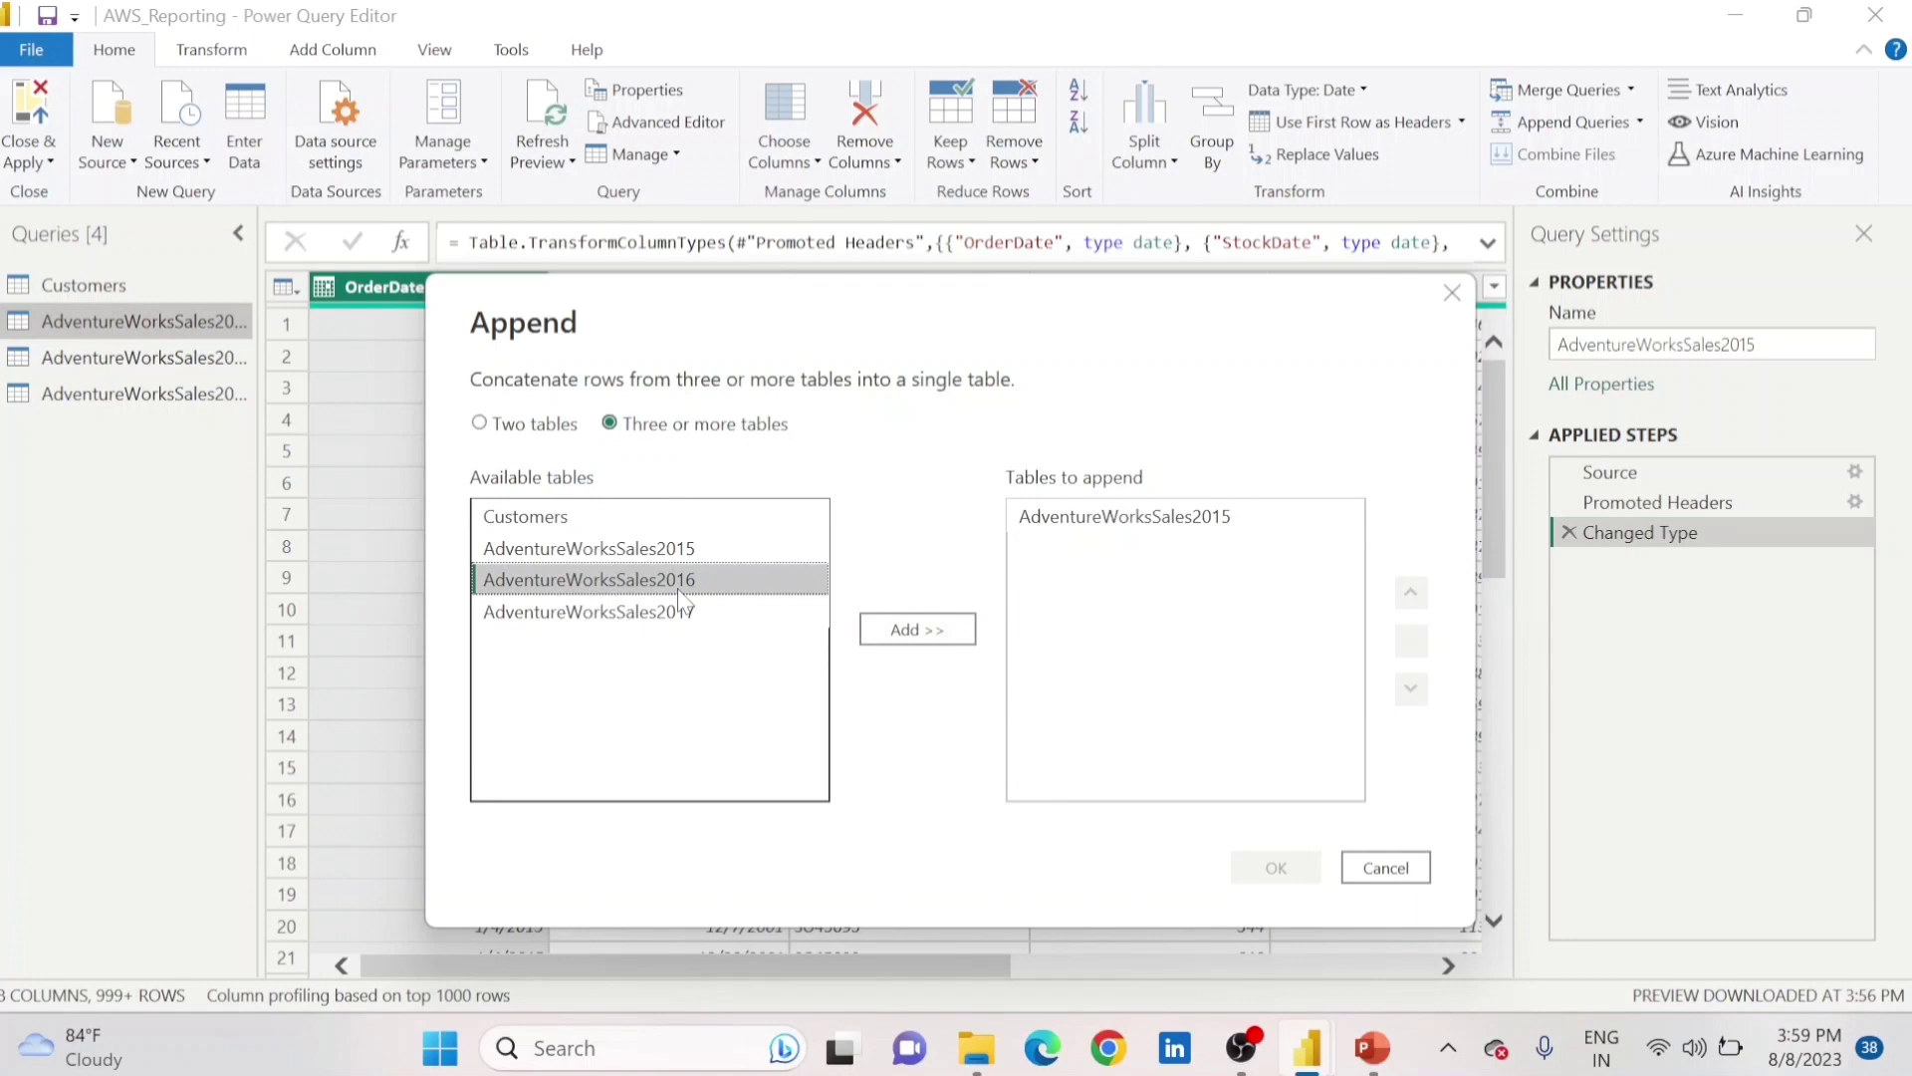
pyautogui.click(959, 640)
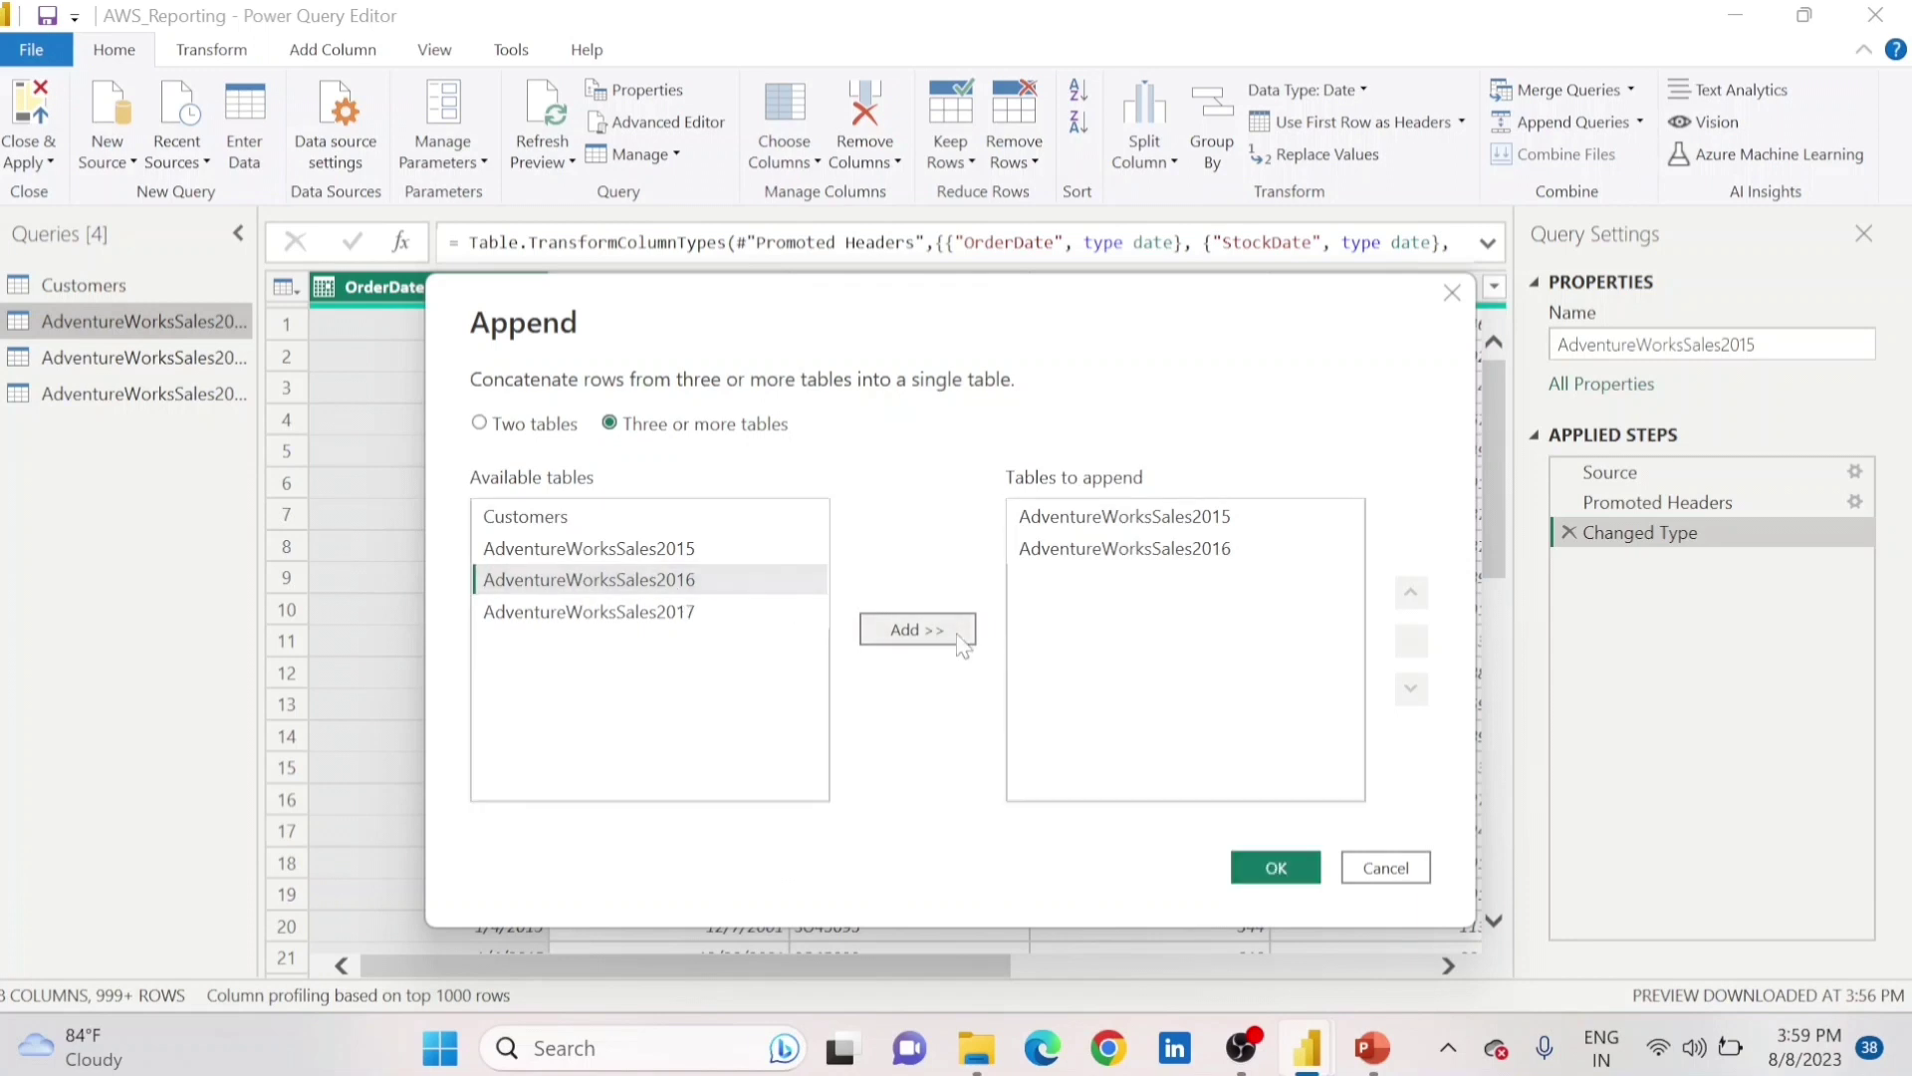
pyautogui.click(691, 620)
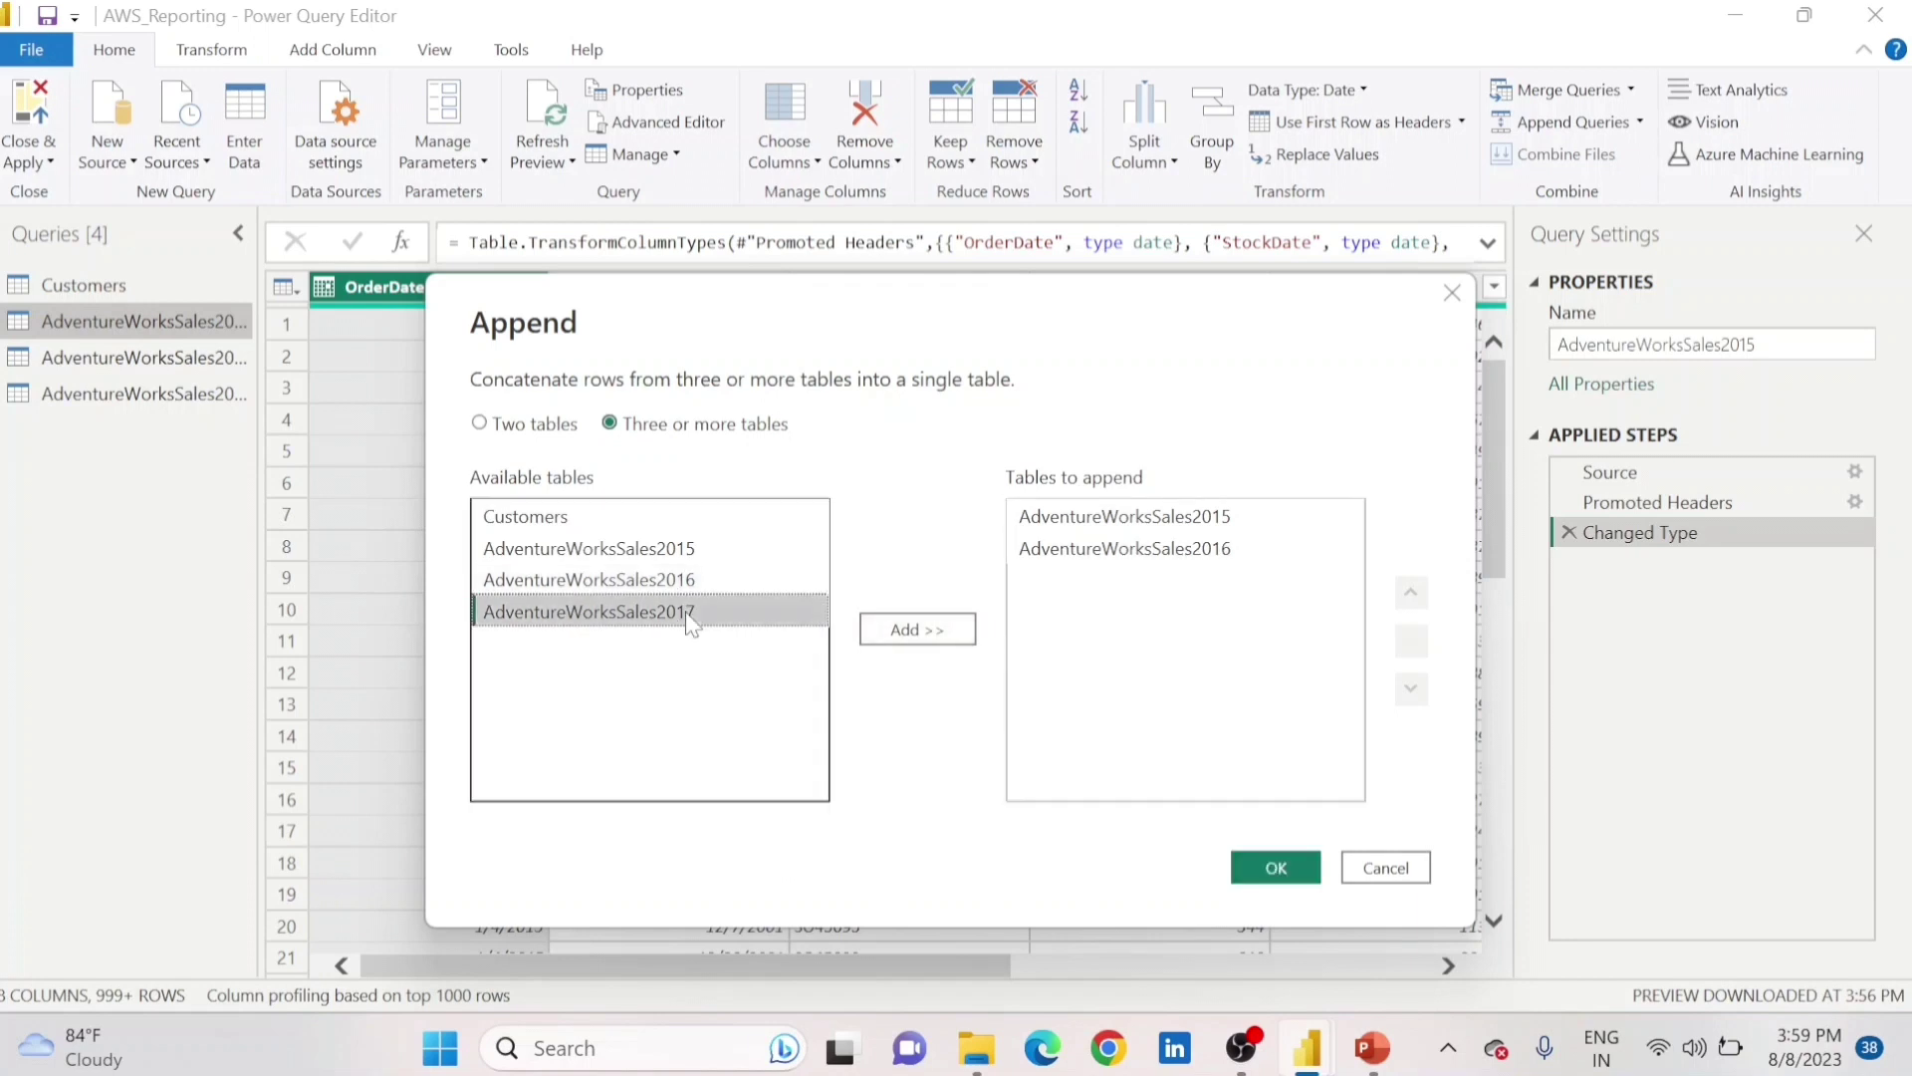
pyautogui.click(937, 637)
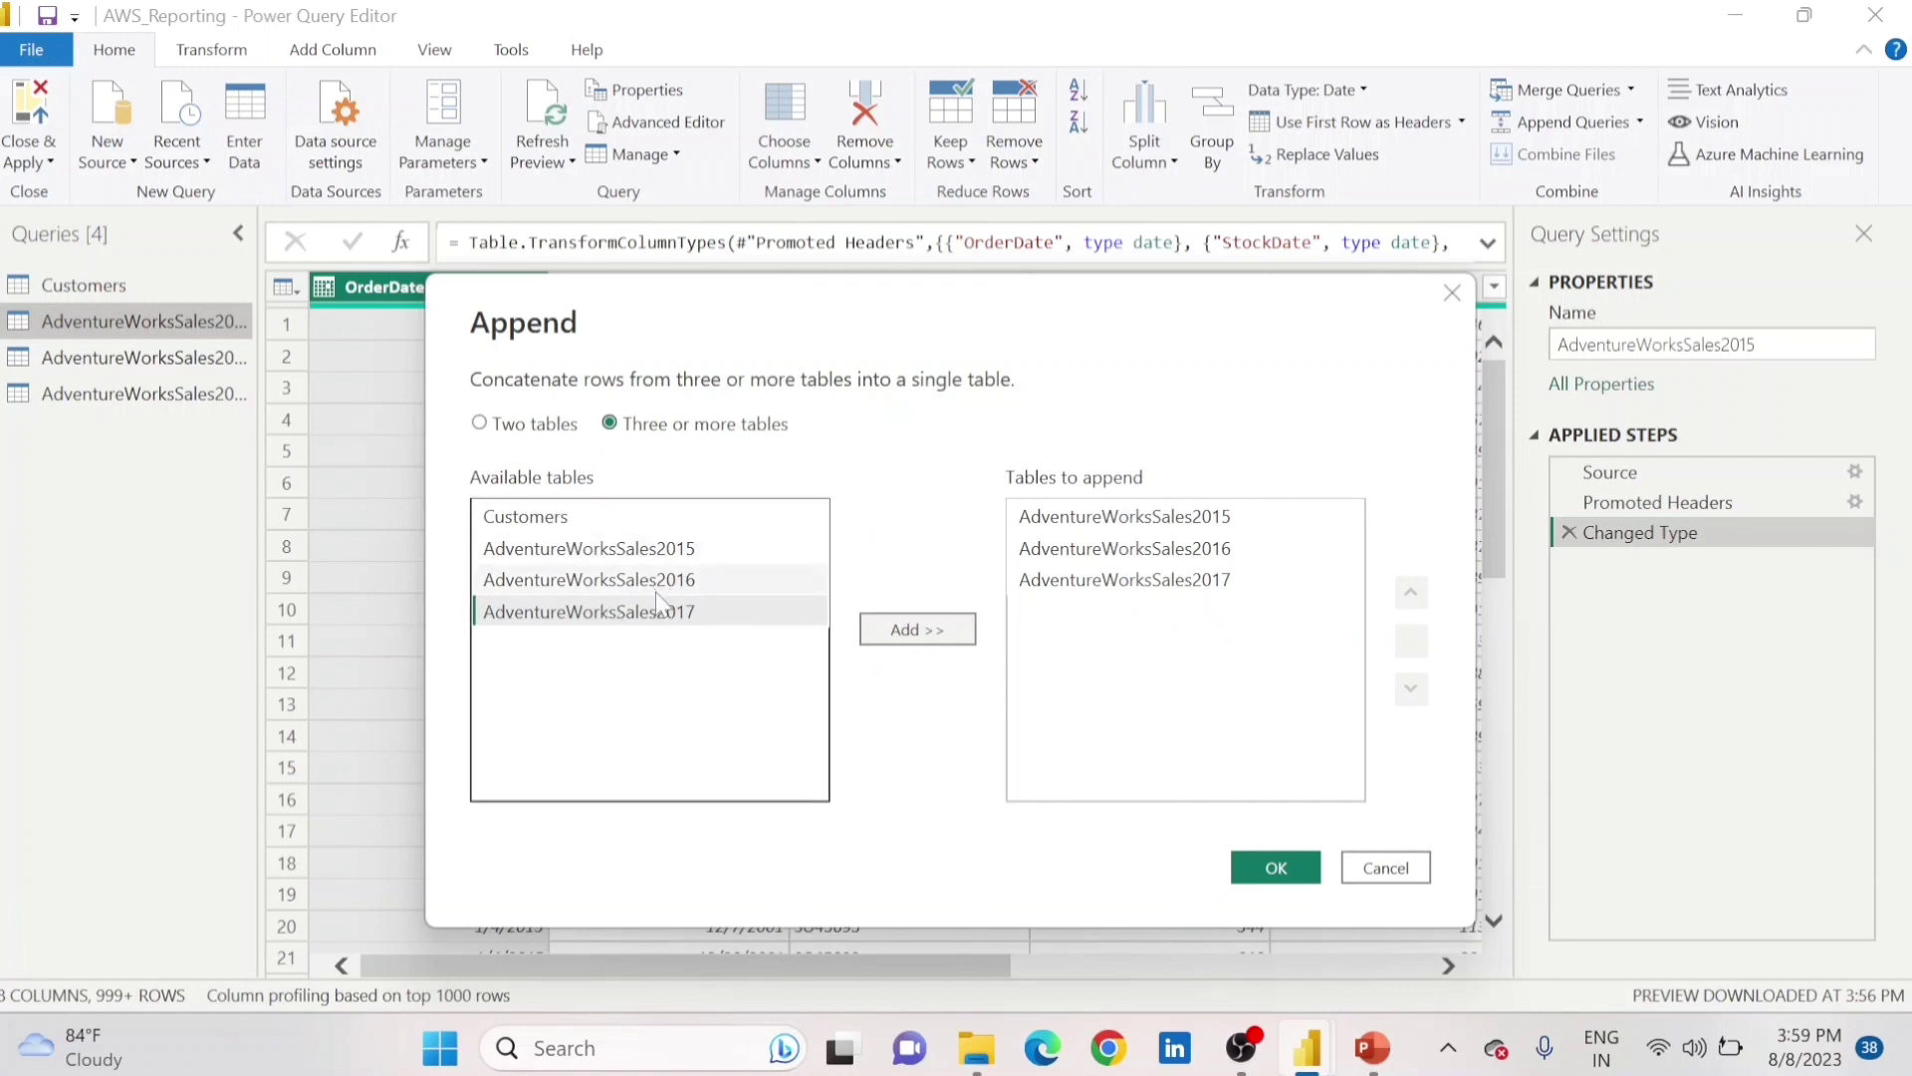
# Move AdventureWorksSales2017 to the start of the tables to append, and restore the 2015, 2016, 2017 order.
pyautogui.click(1198, 589)
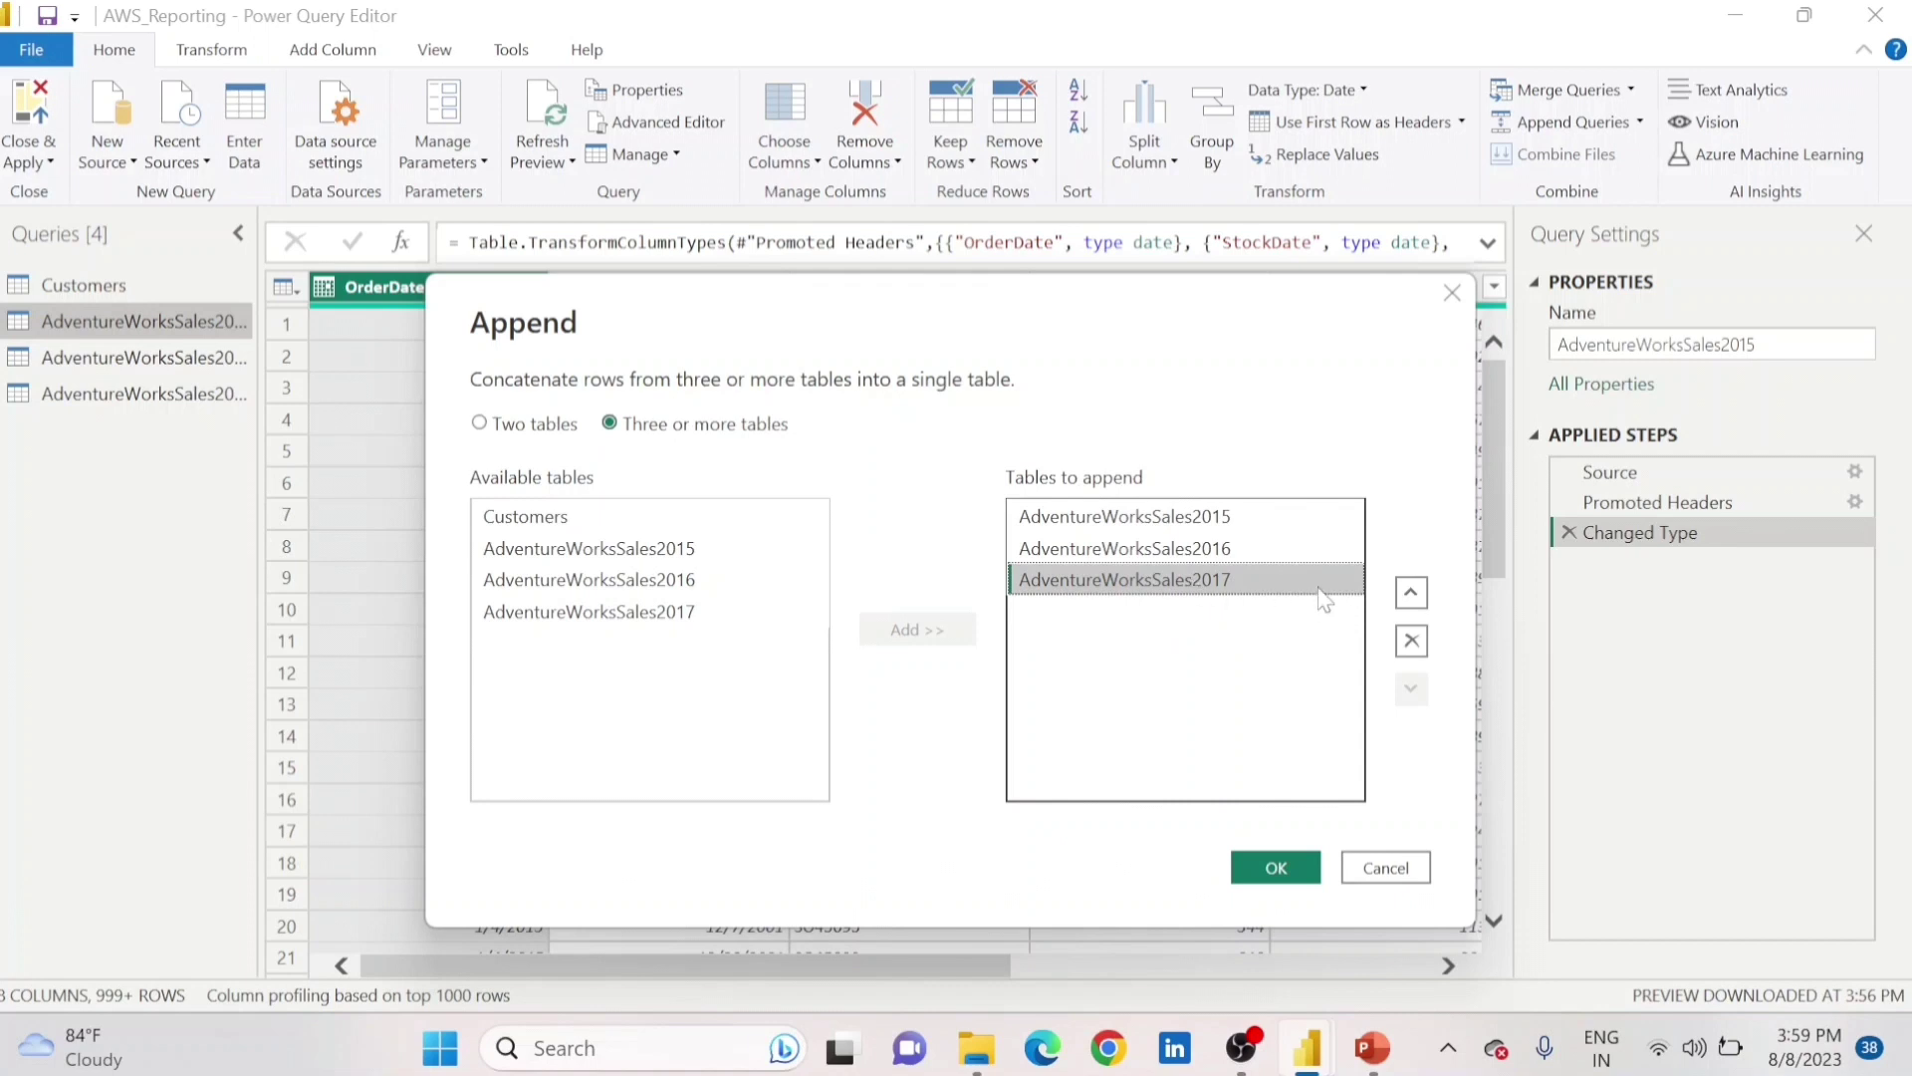
pyautogui.click(1412, 596)
pyautogui.click(1412, 596)
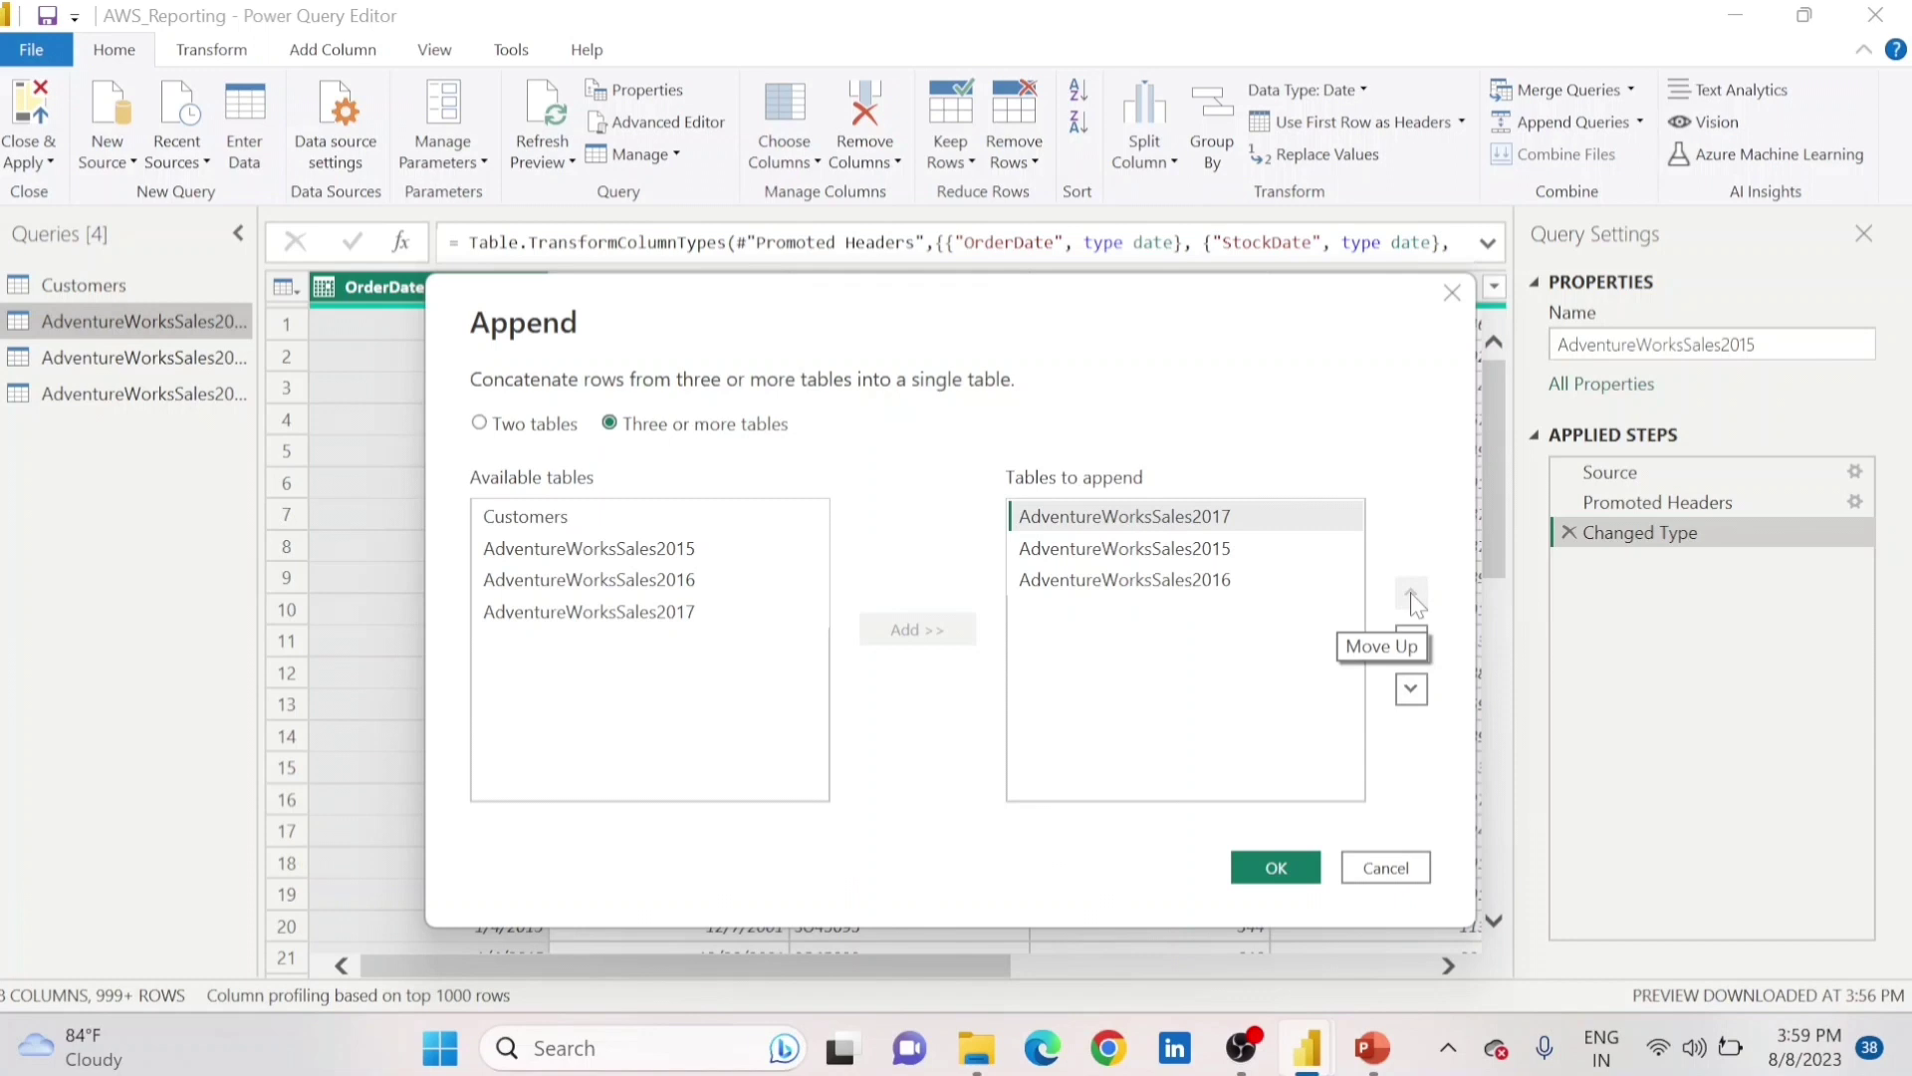
pyautogui.click(1247, 550)
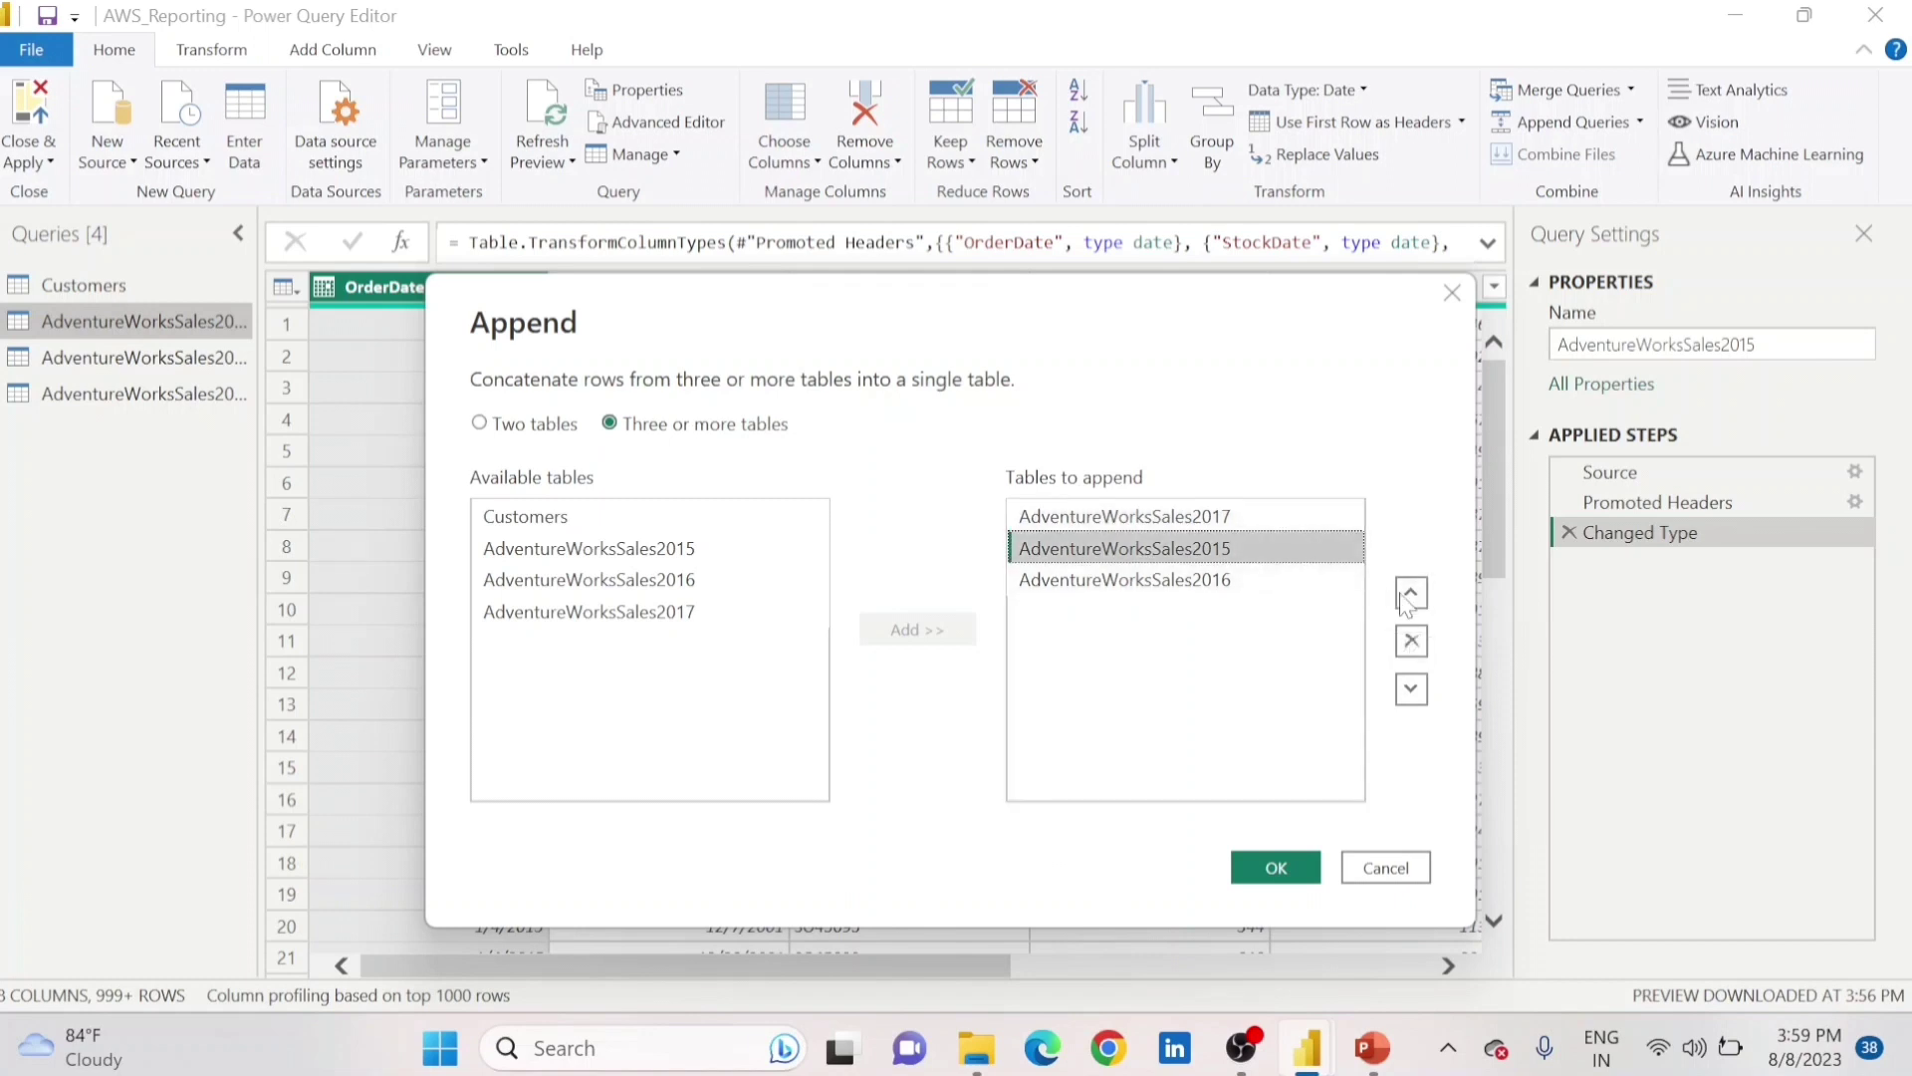
pyautogui.click(1410, 598)
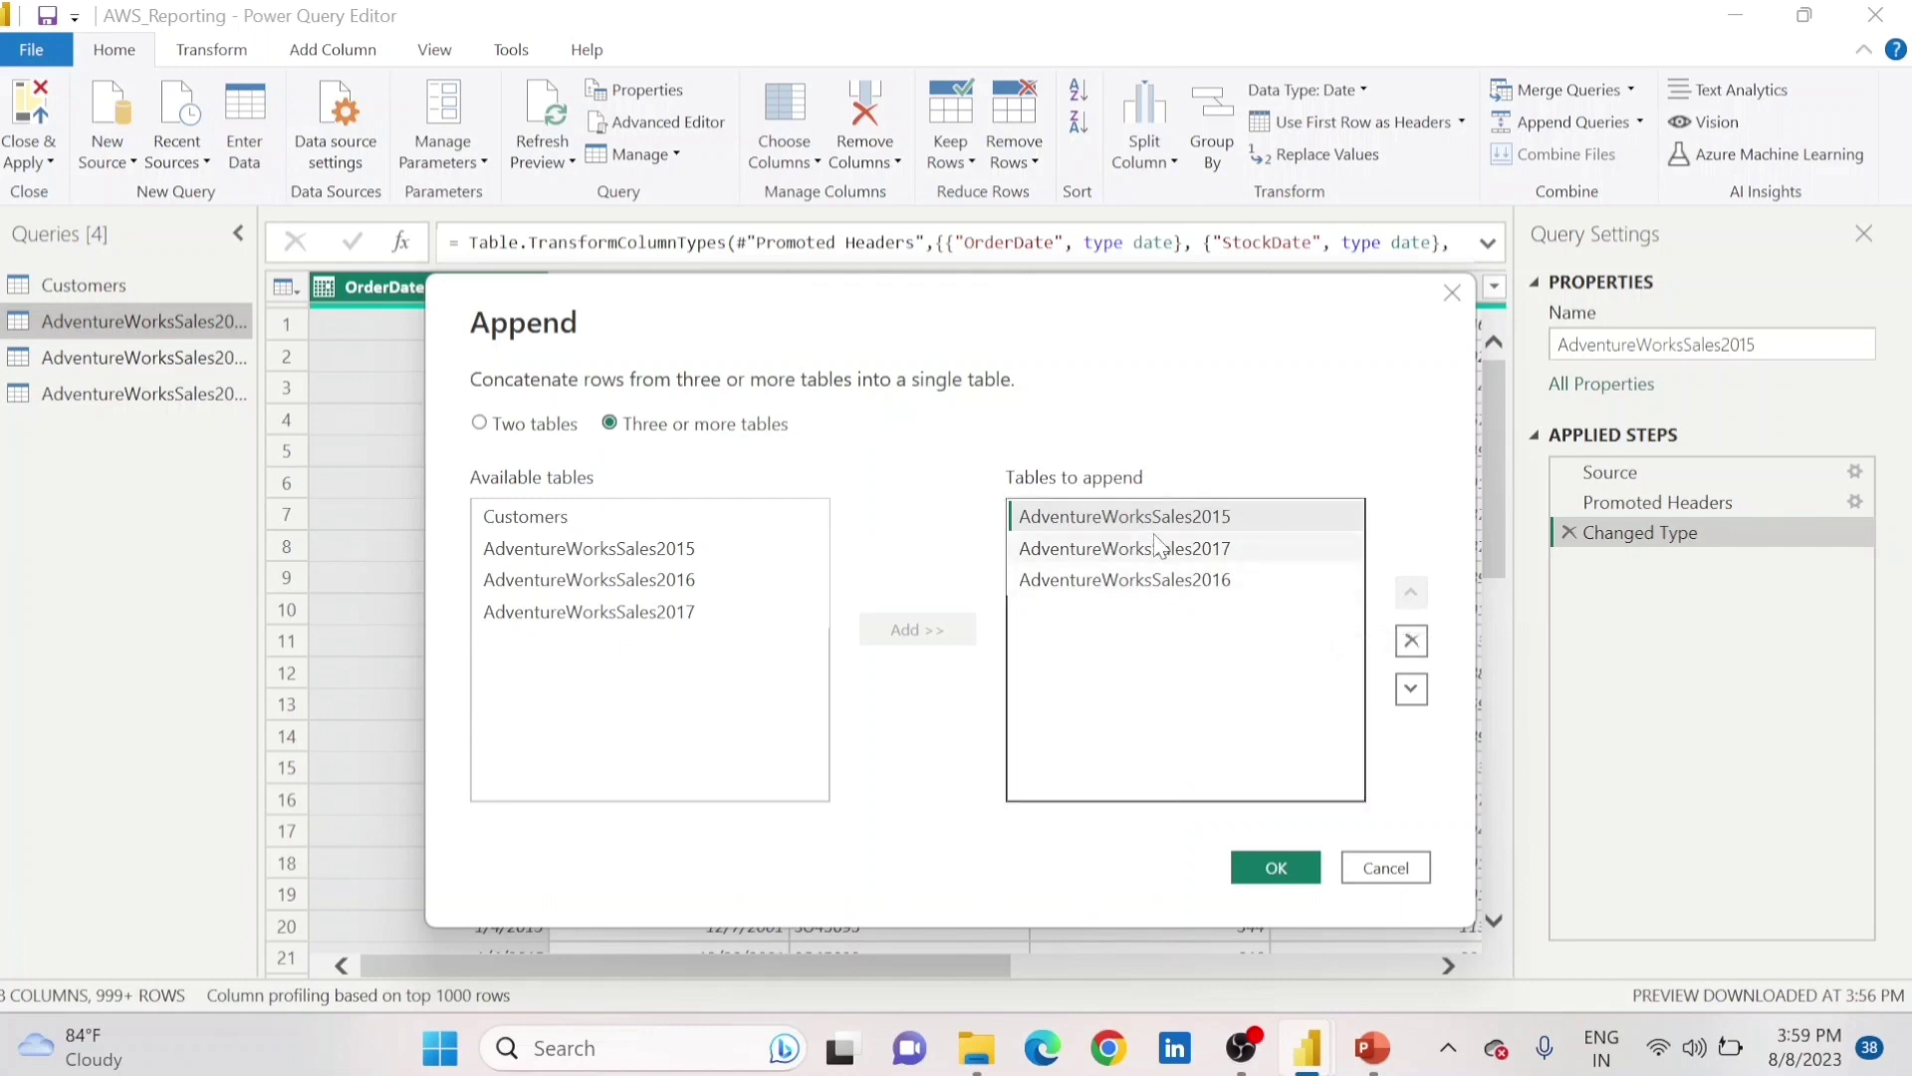
pyautogui.click(1106, 549)
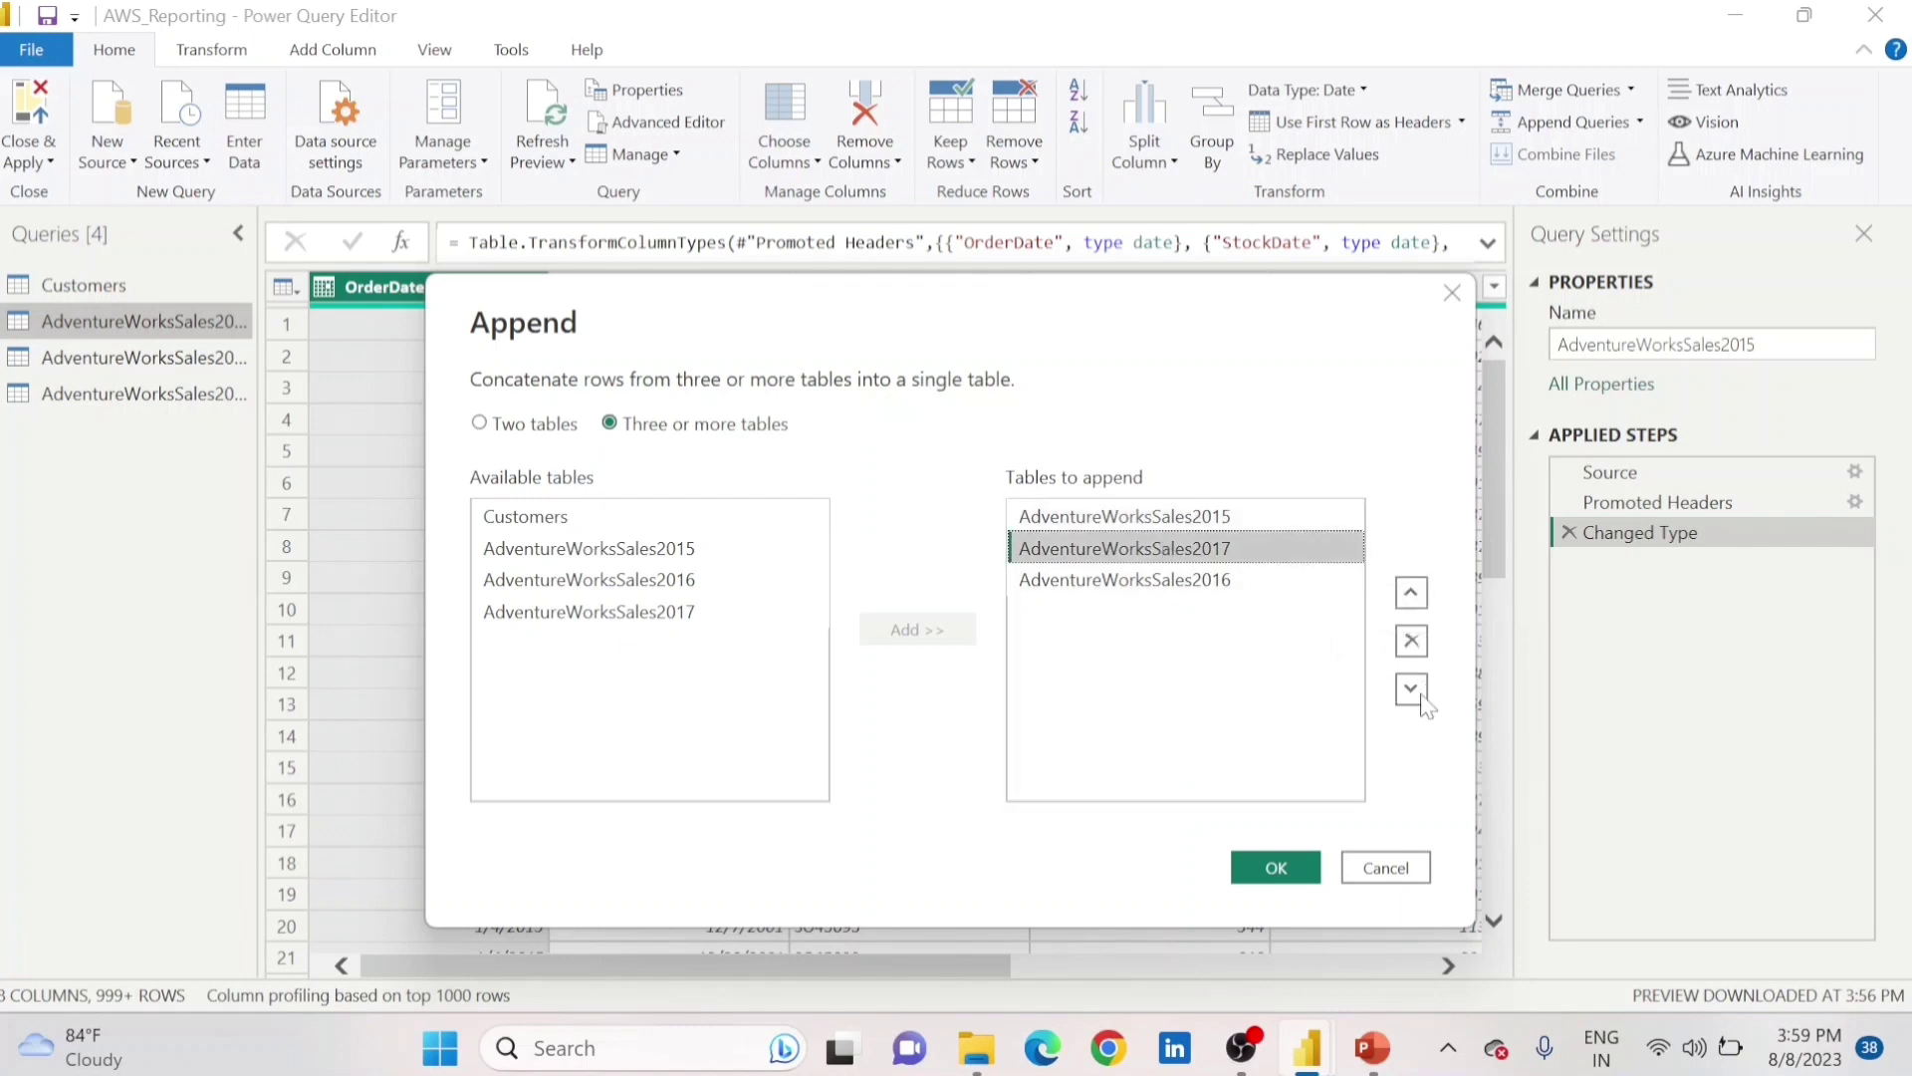
pyautogui.click(1411, 688)
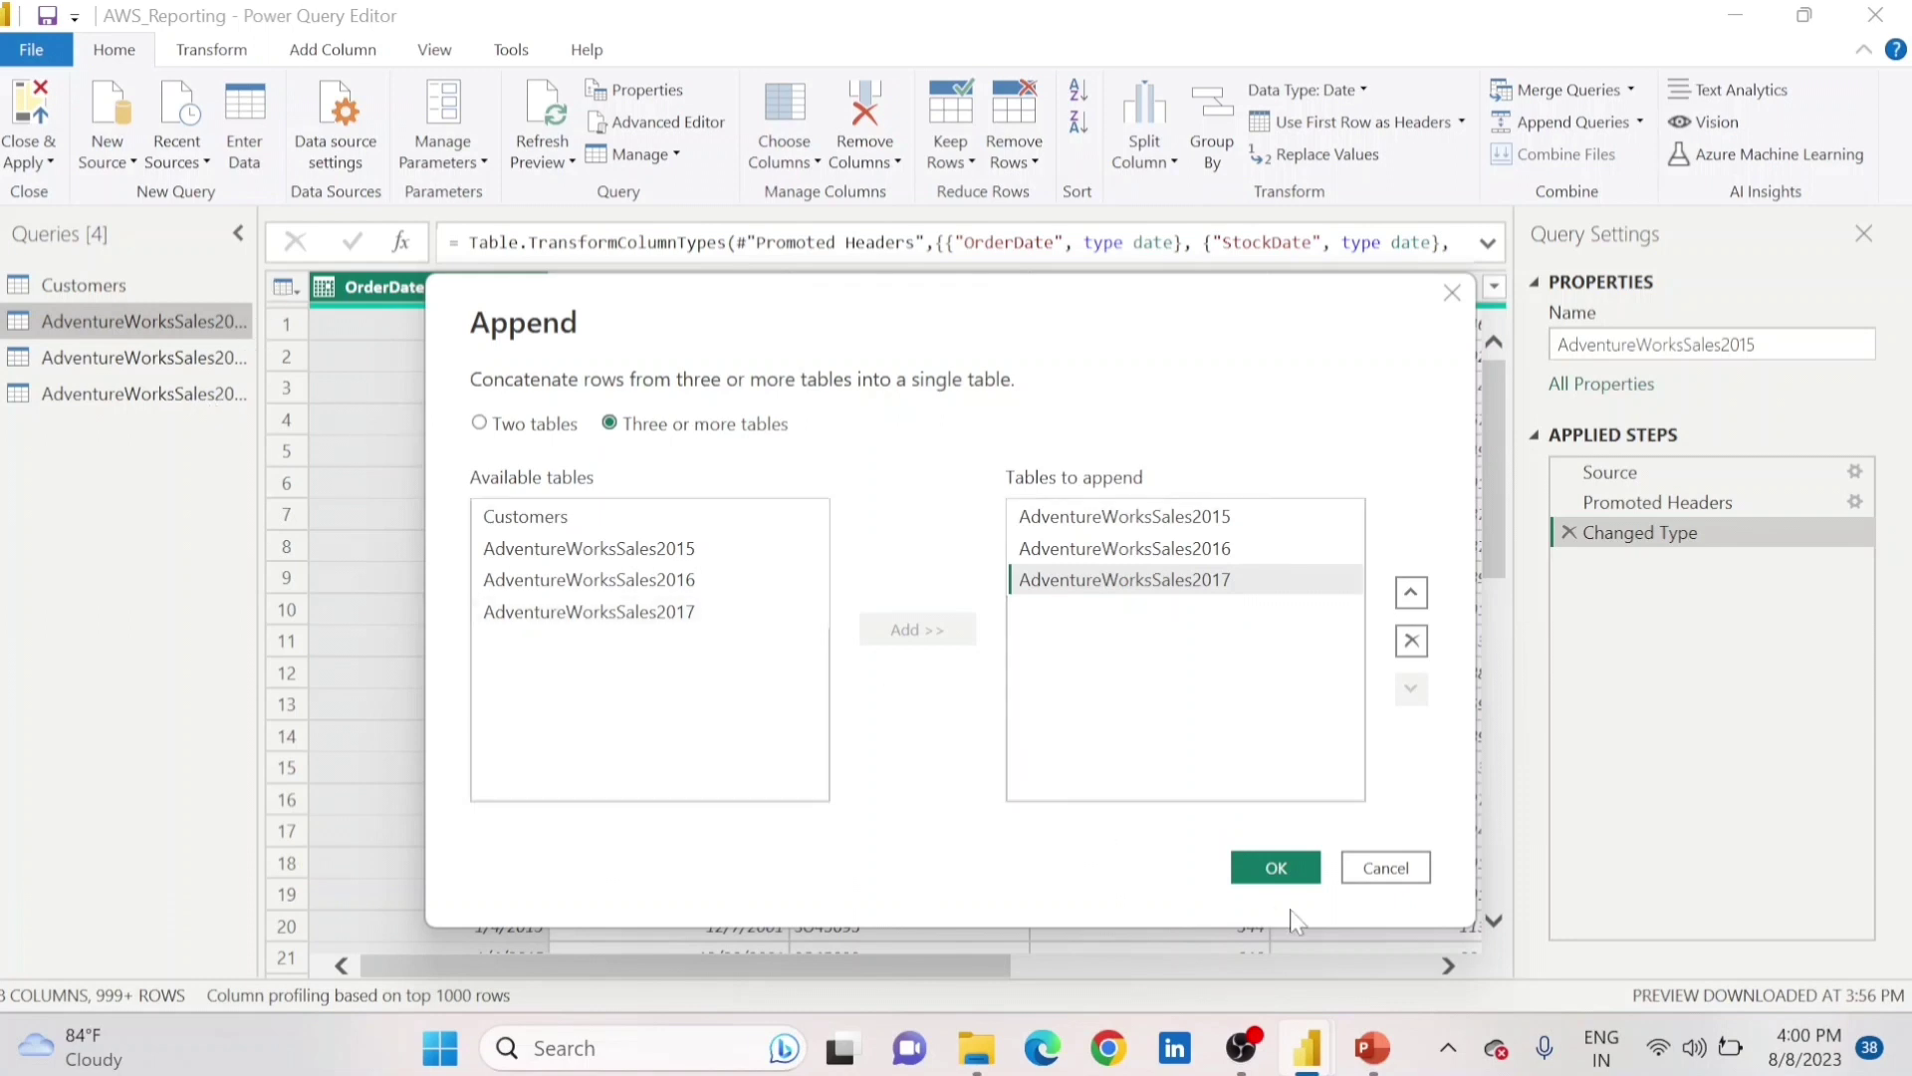
# Create the appended query from the three sales tables and rename it Sales.
pyautogui.click(1278, 873)
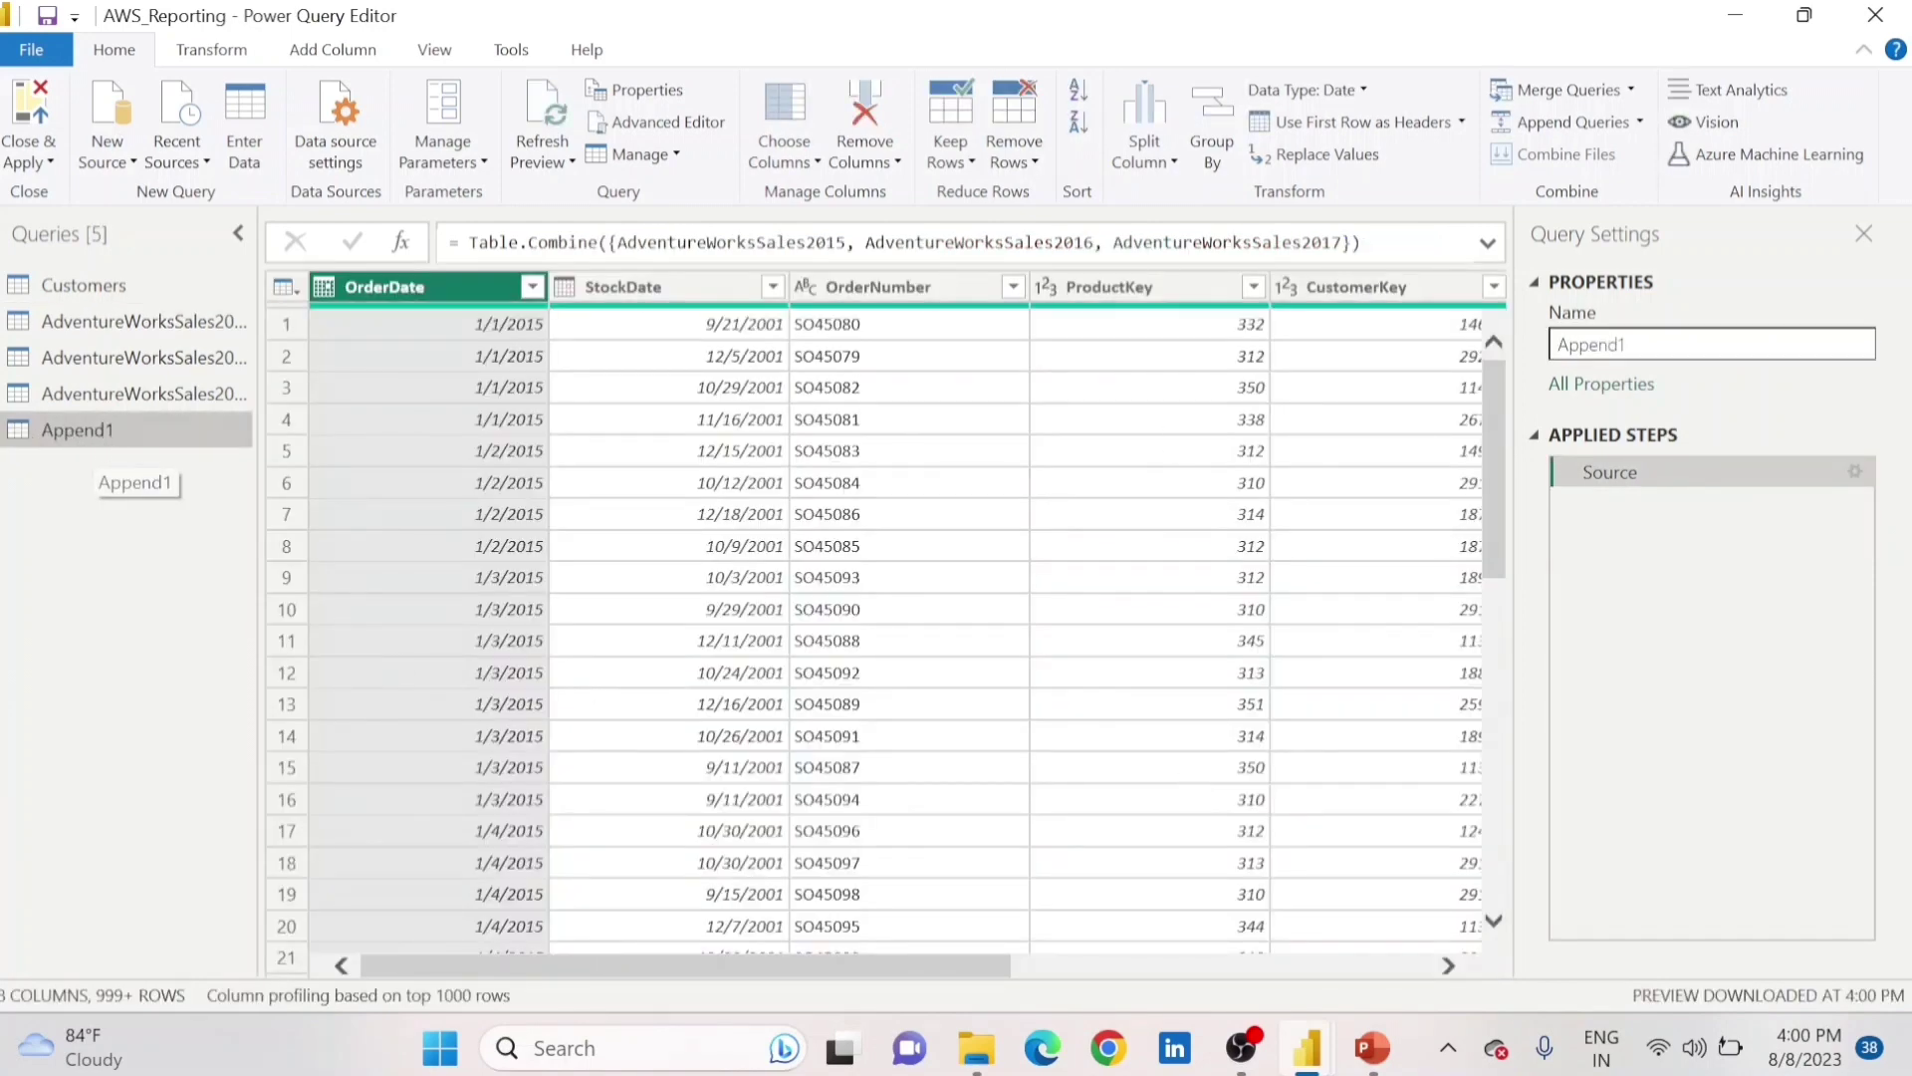
pyautogui.doubleClick(1601, 351)
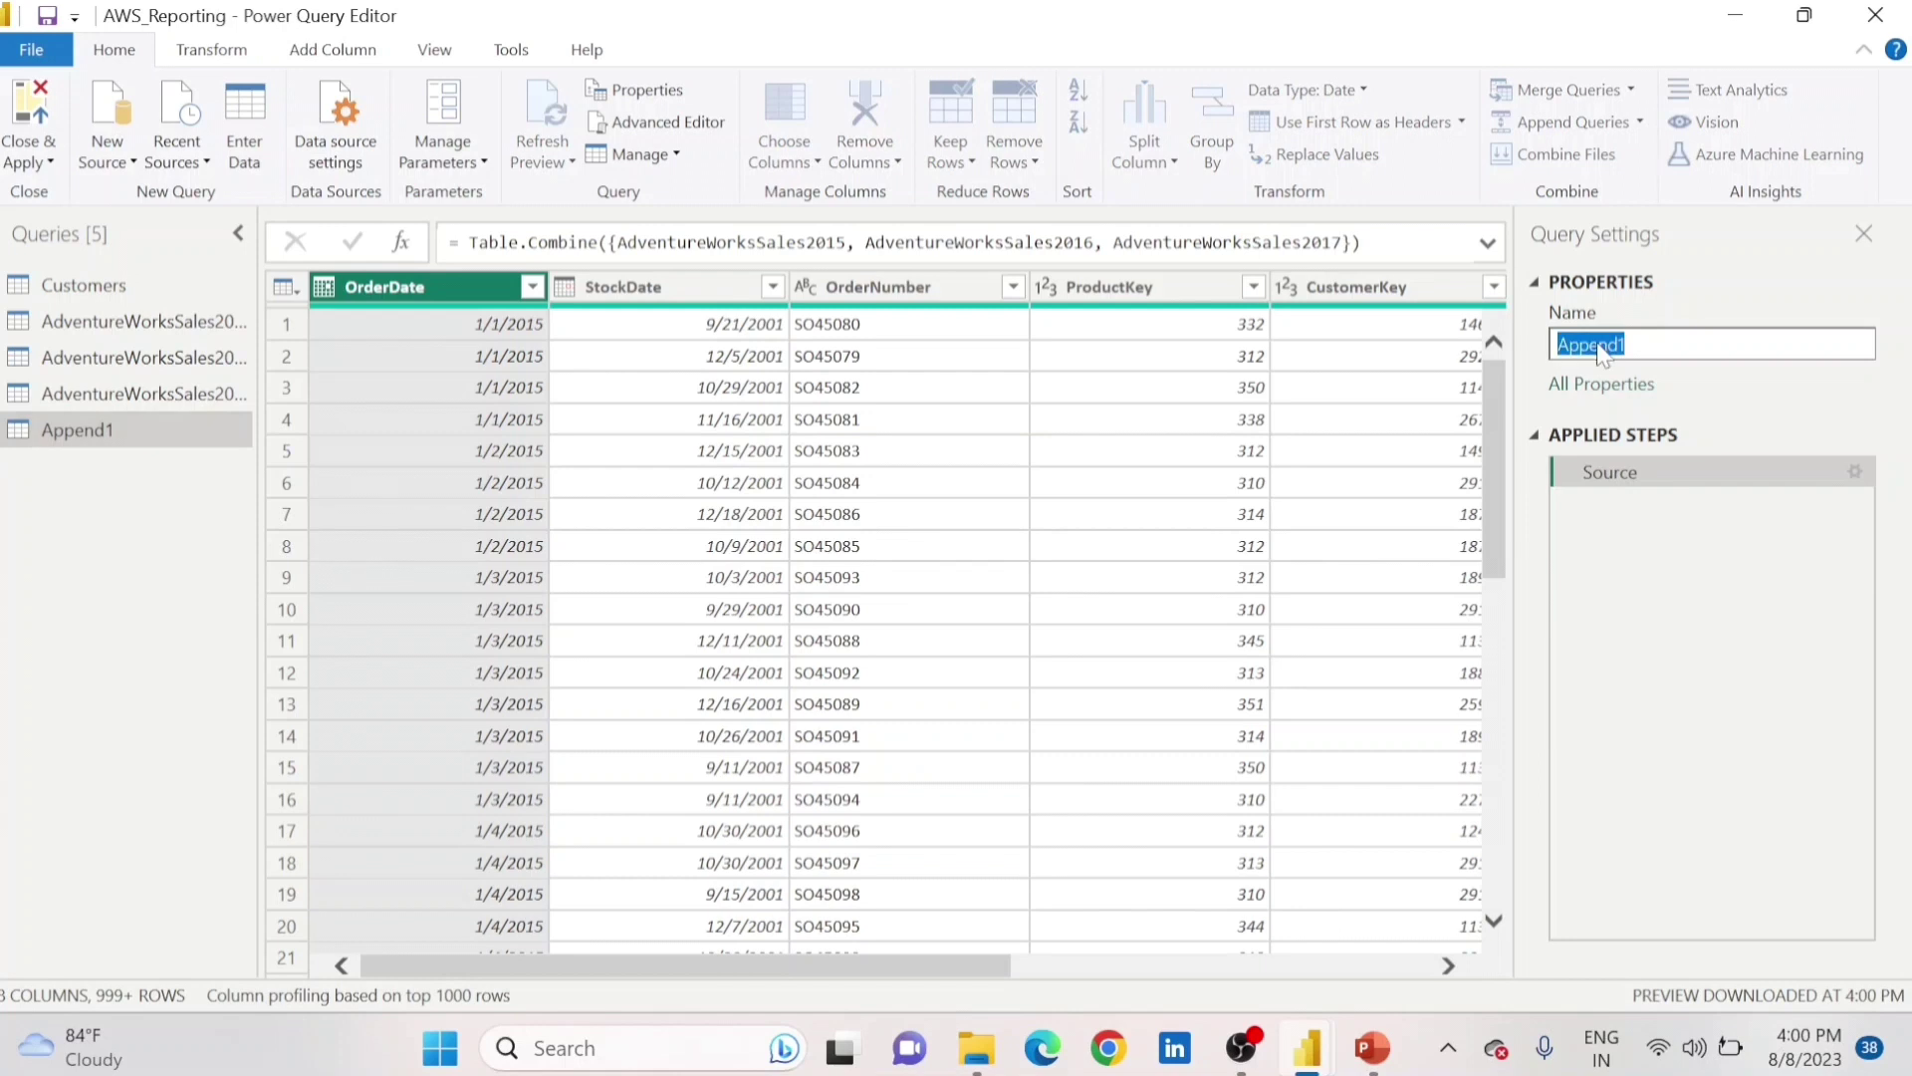
pyautogui.write('Sales')
pyautogui.press('Return')
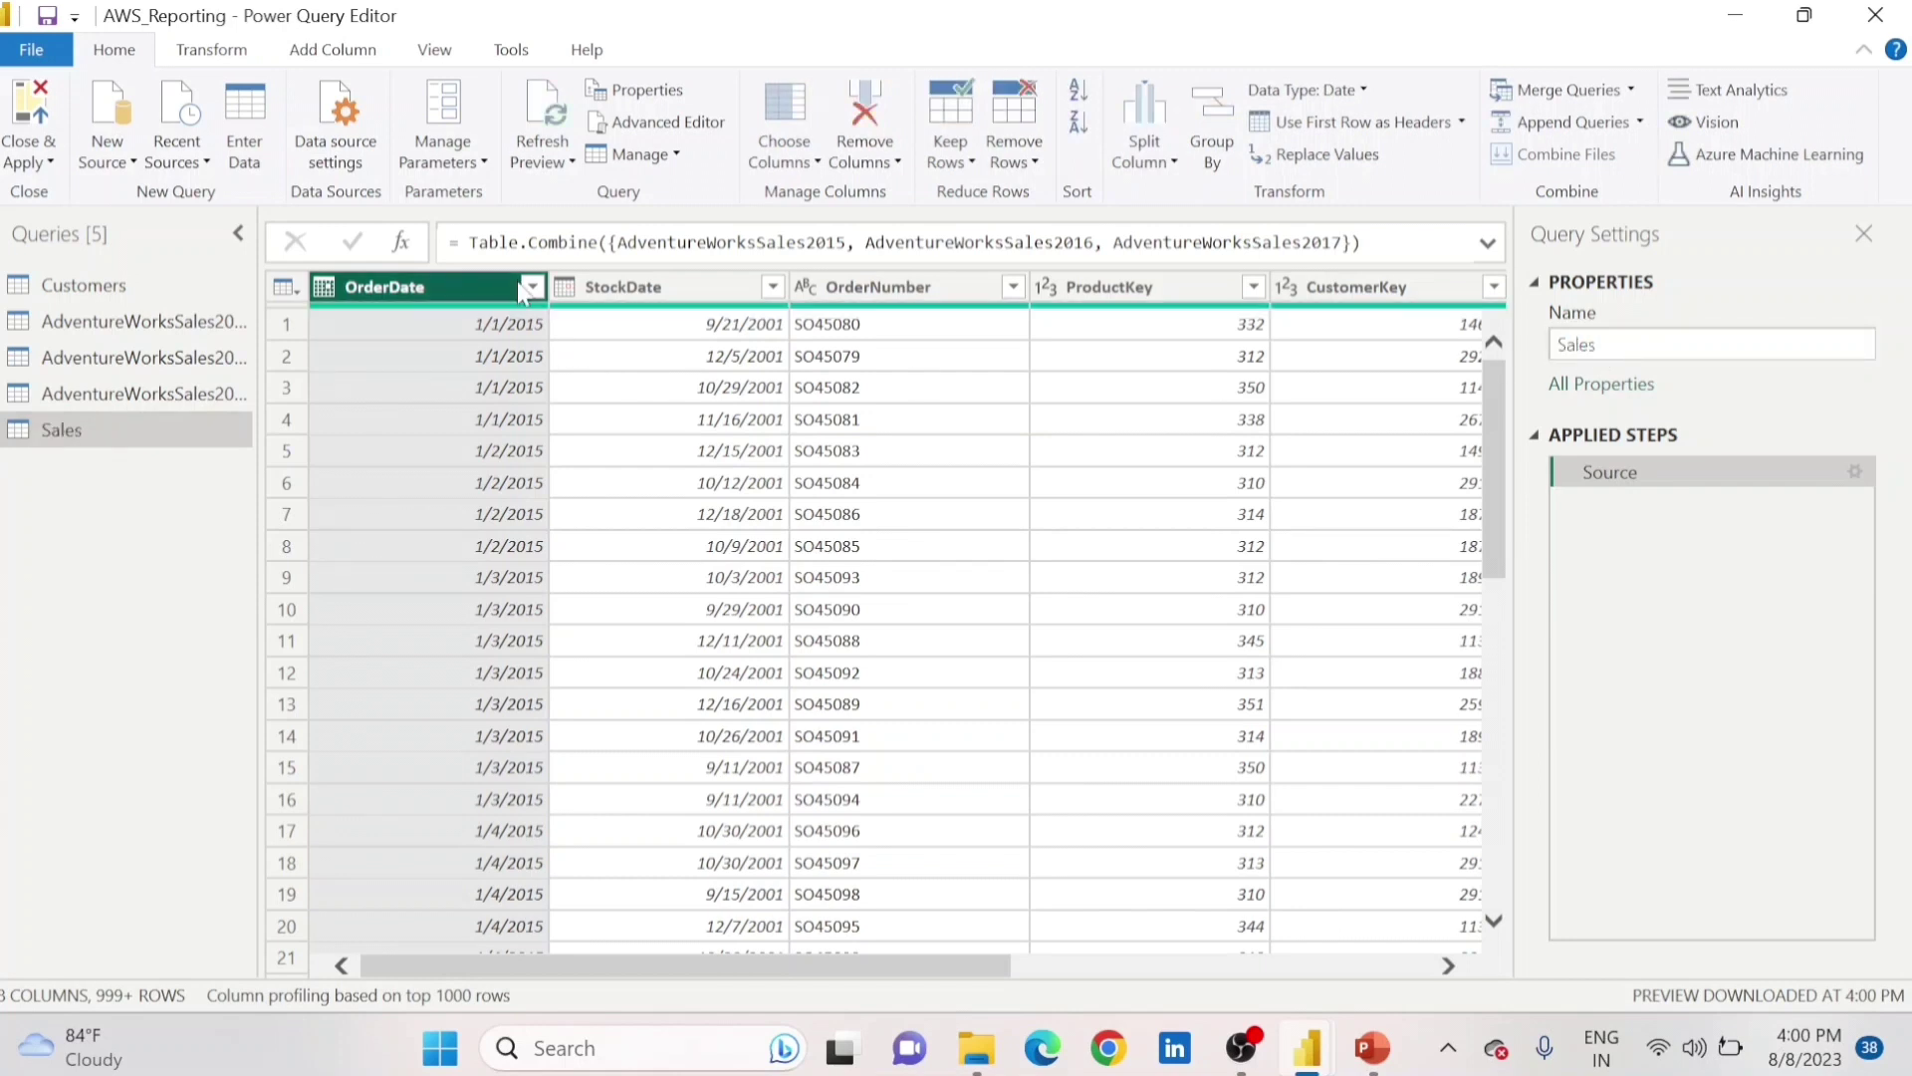
# Load the full list of OrderDate filter values in the Sales query, check its last dates, and apply the filter with all dates selected.
pyautogui.click(533, 286)
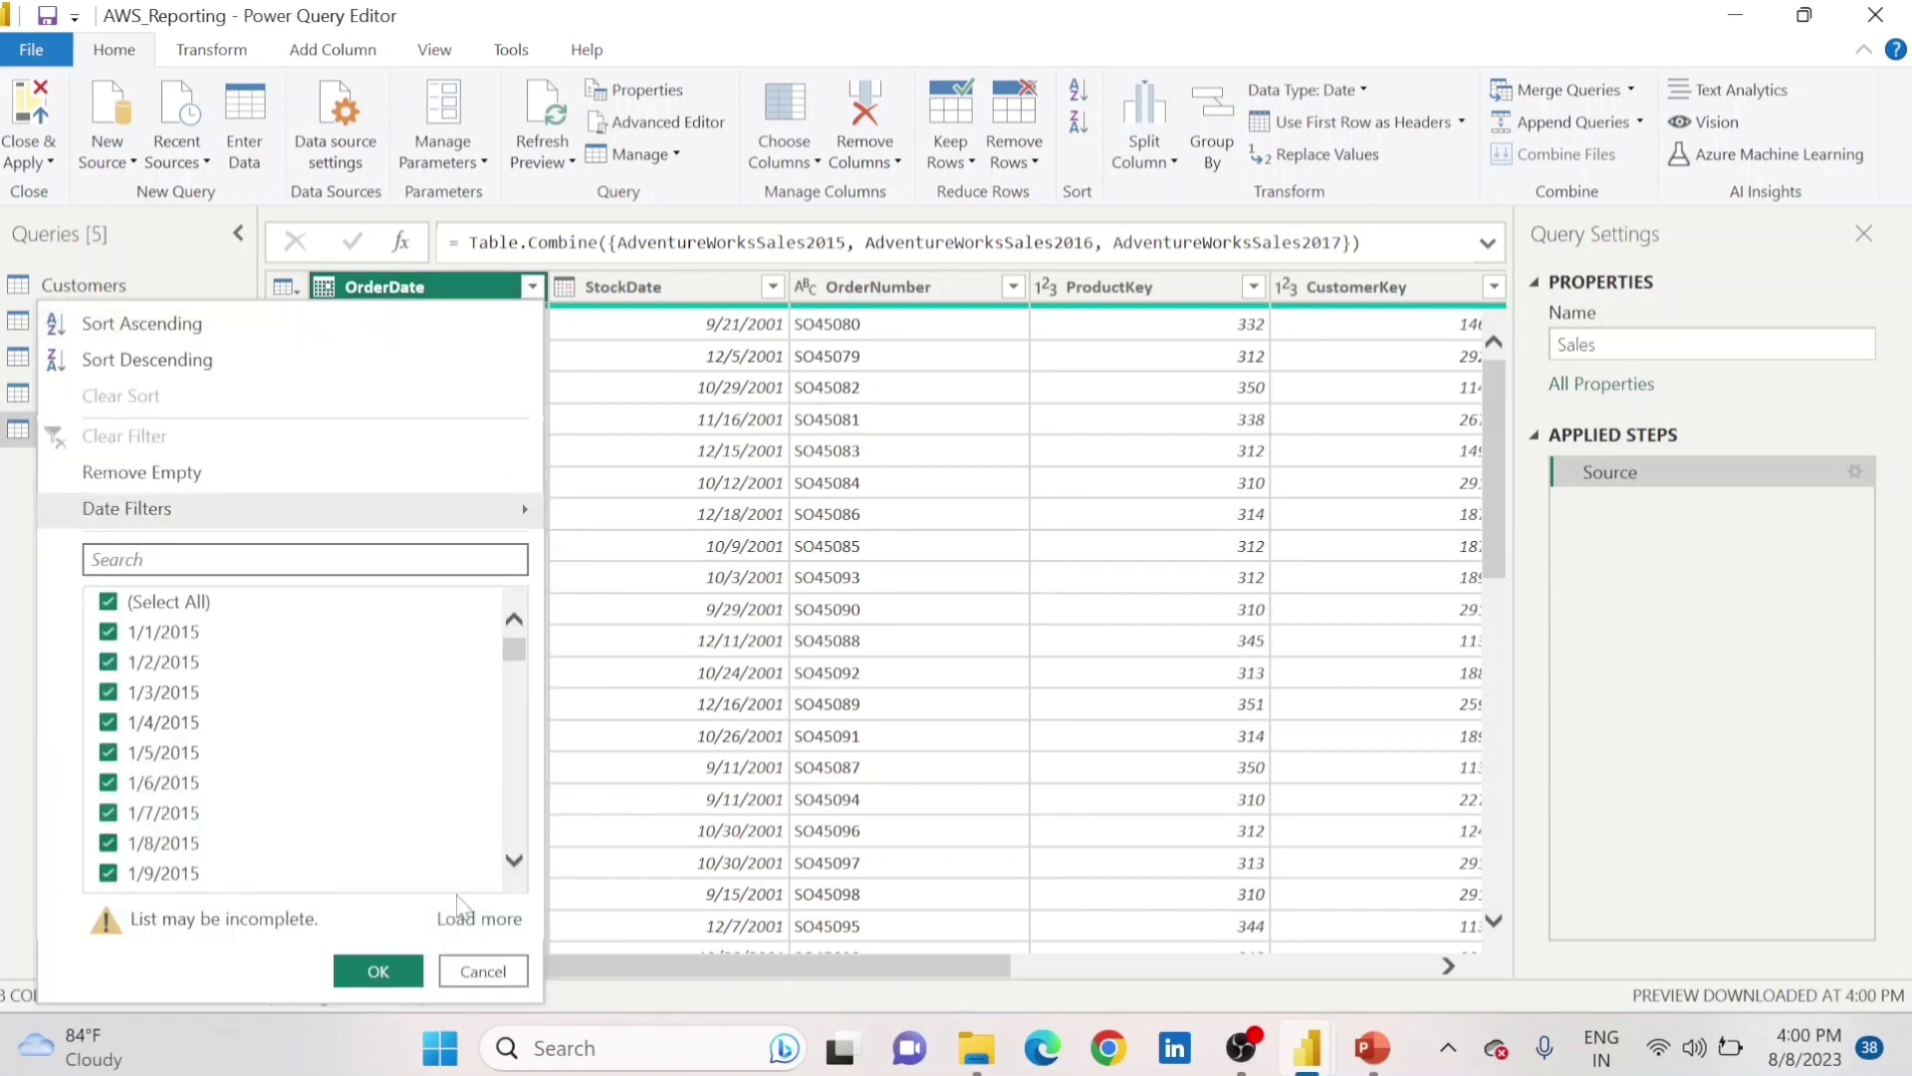
pyautogui.click(470, 917)
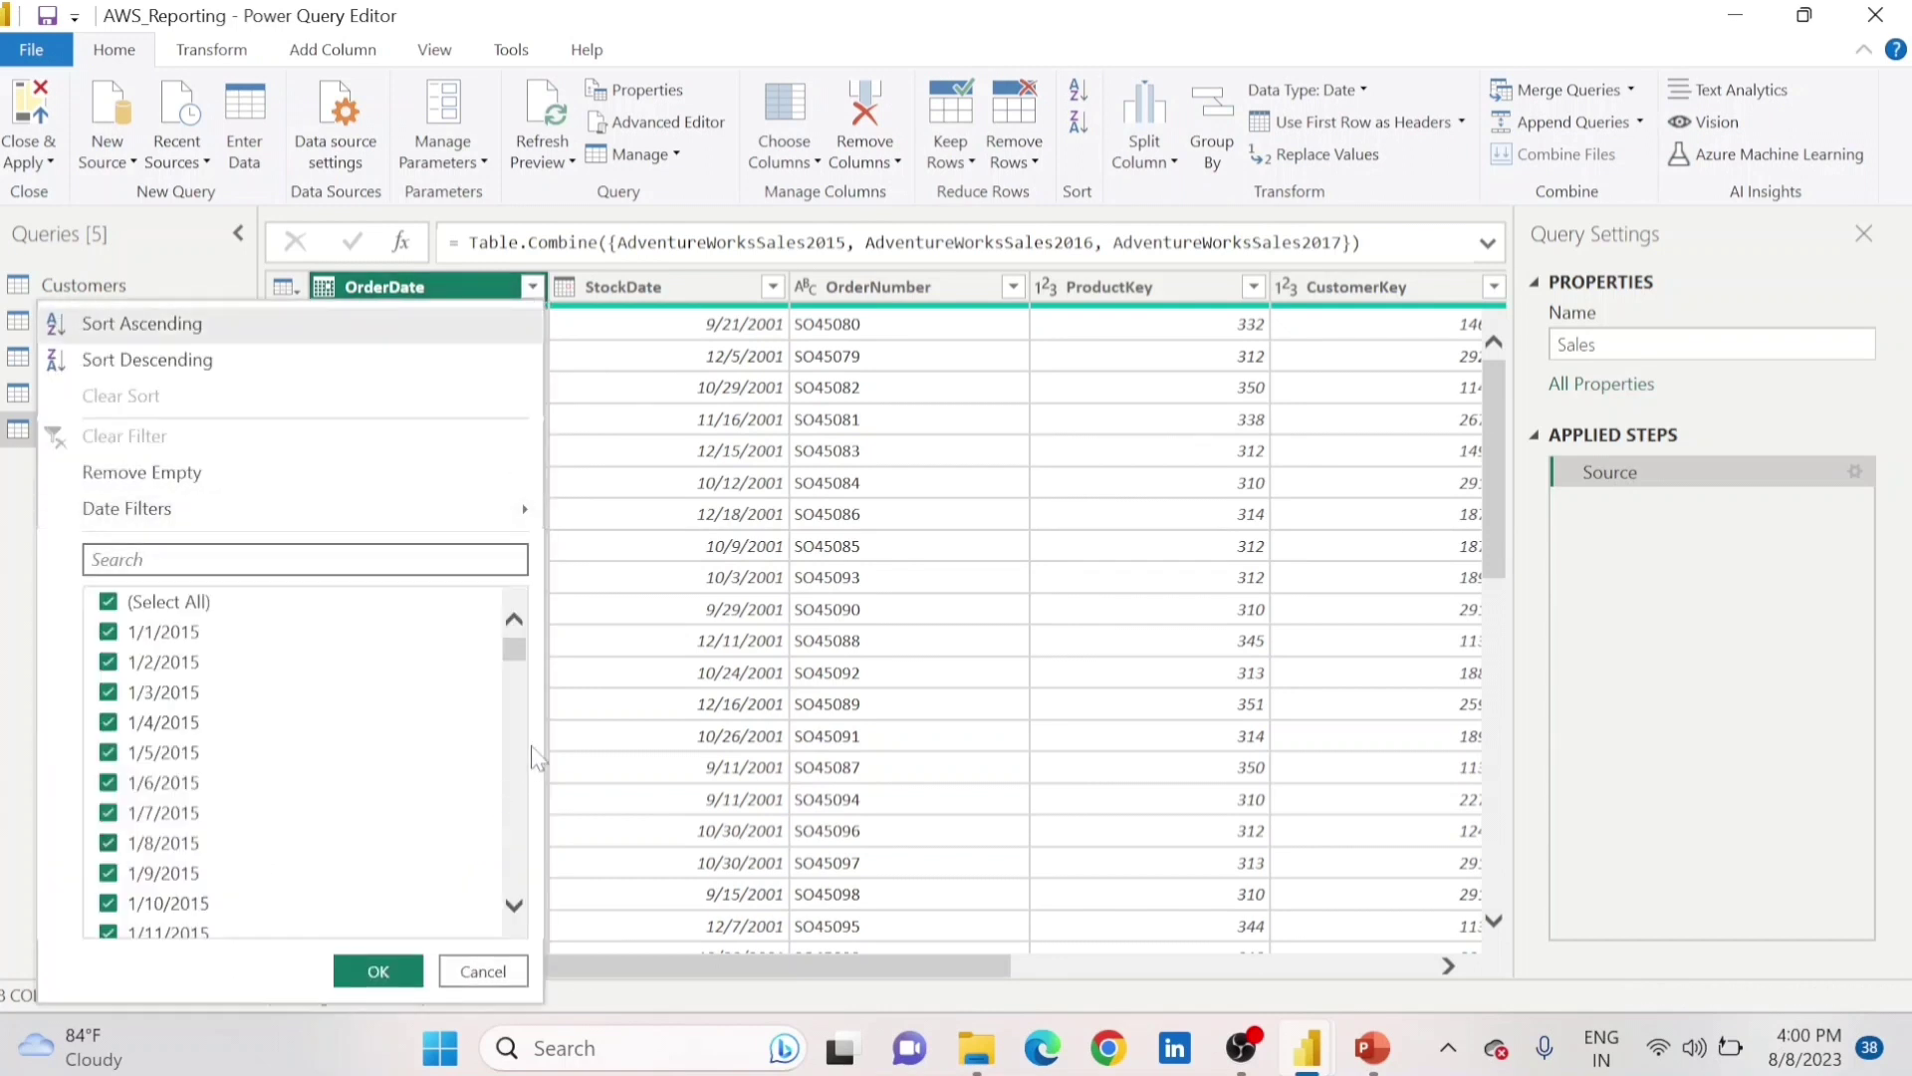
pyautogui.moveTo(515, 653); pyautogui.dragTo(514, 875)
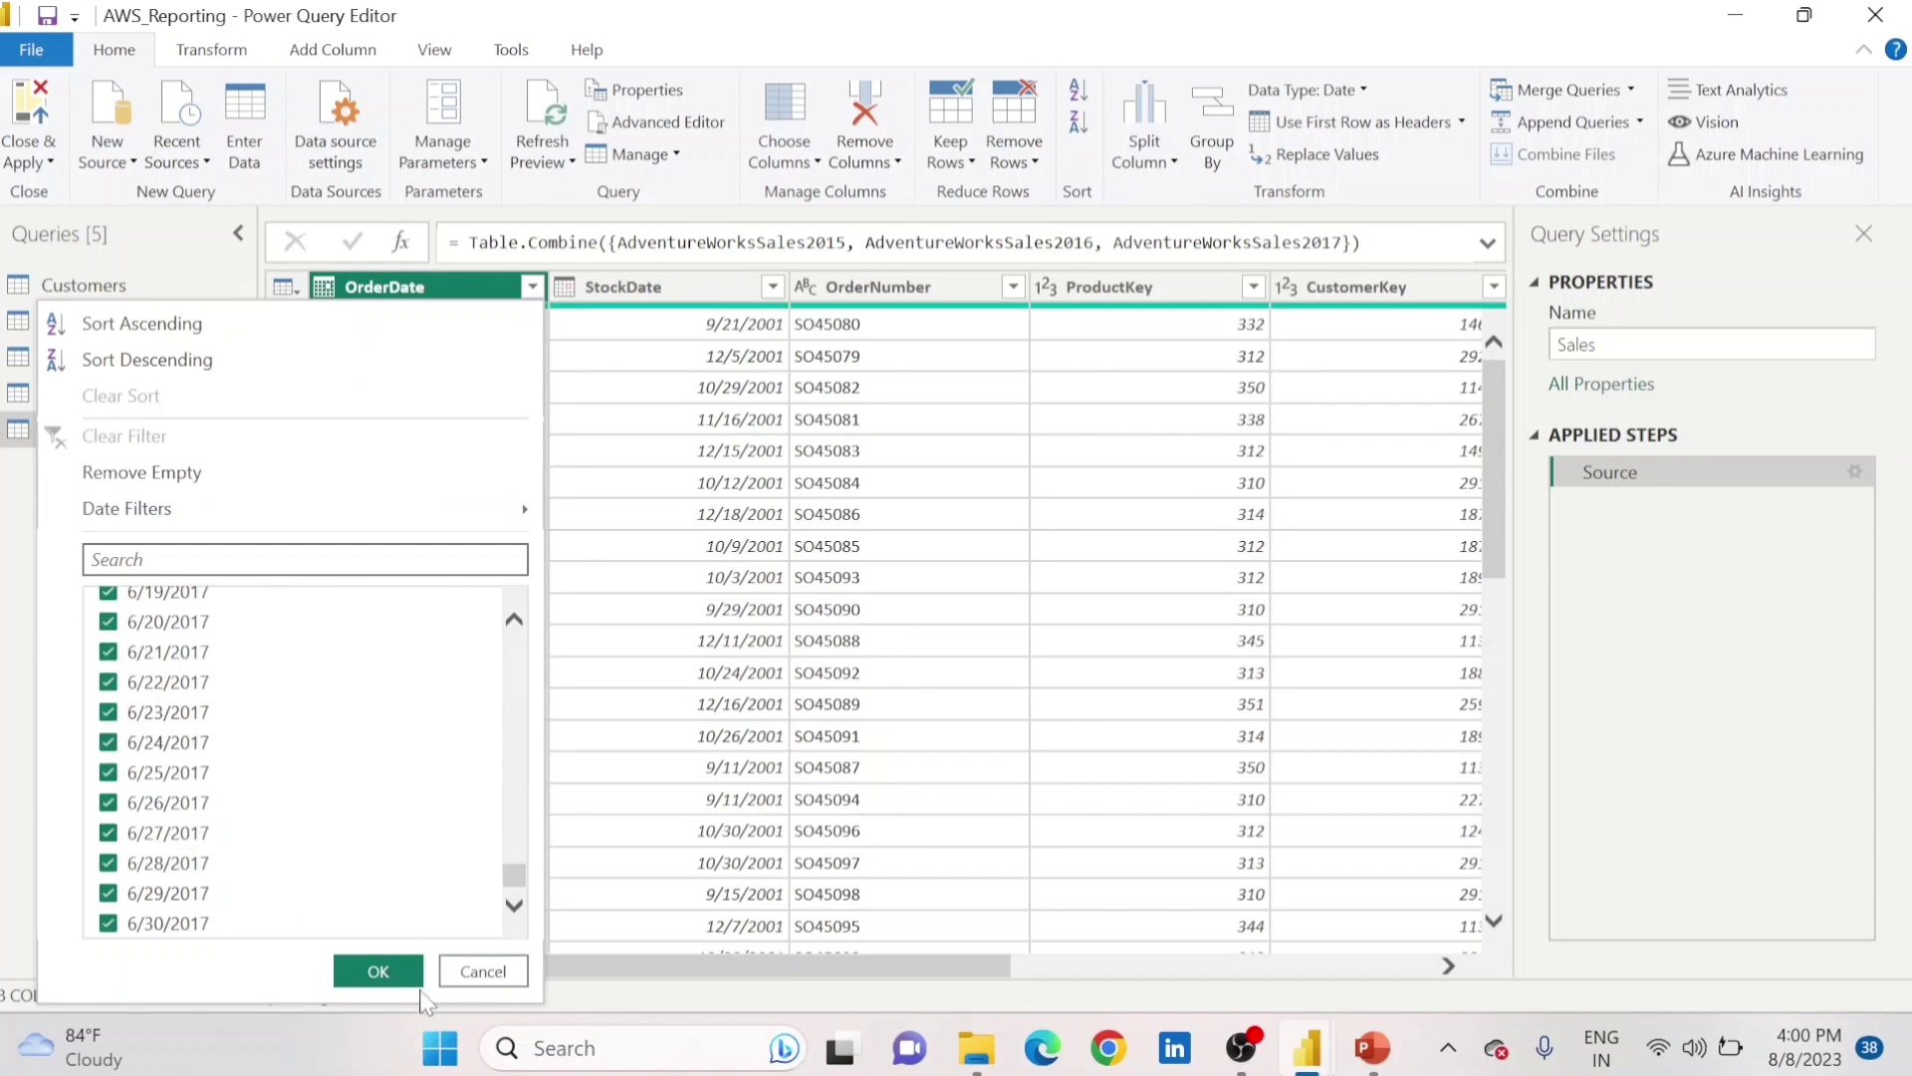
pyautogui.click(394, 972)
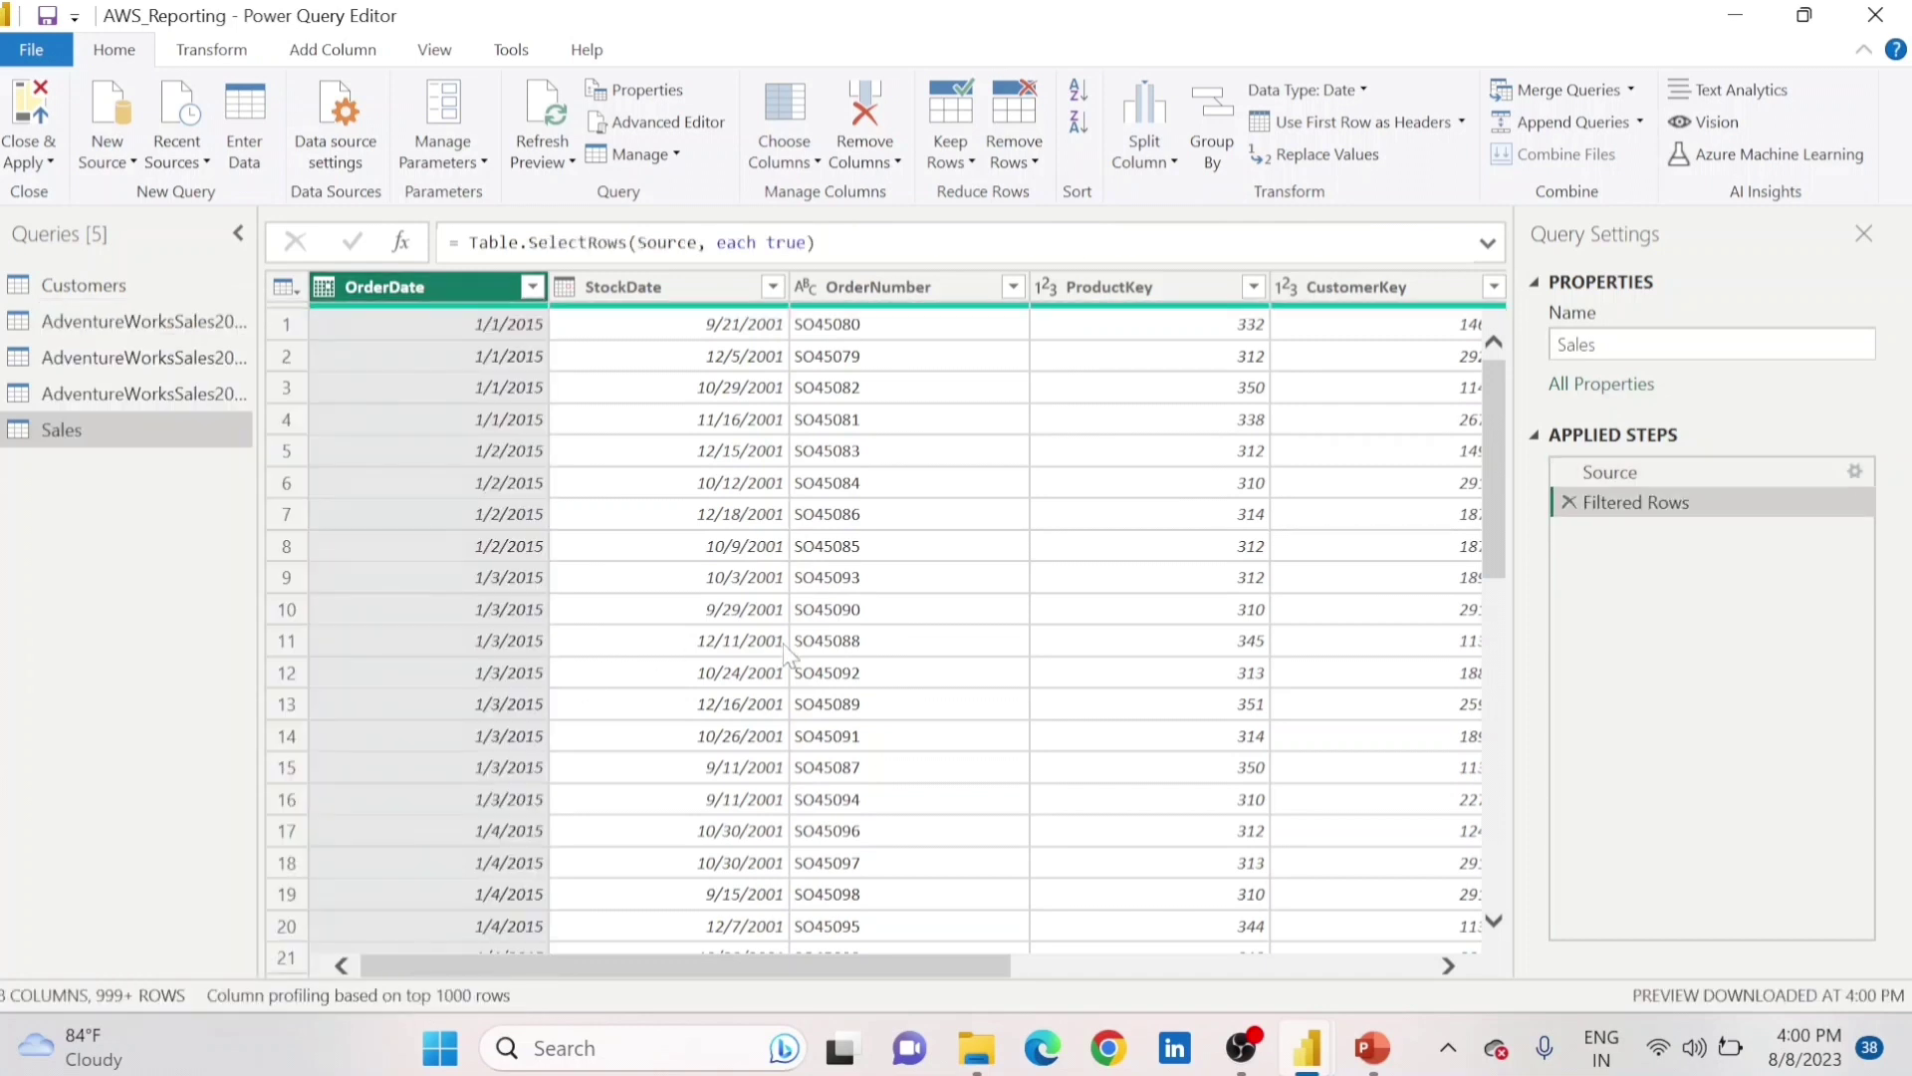